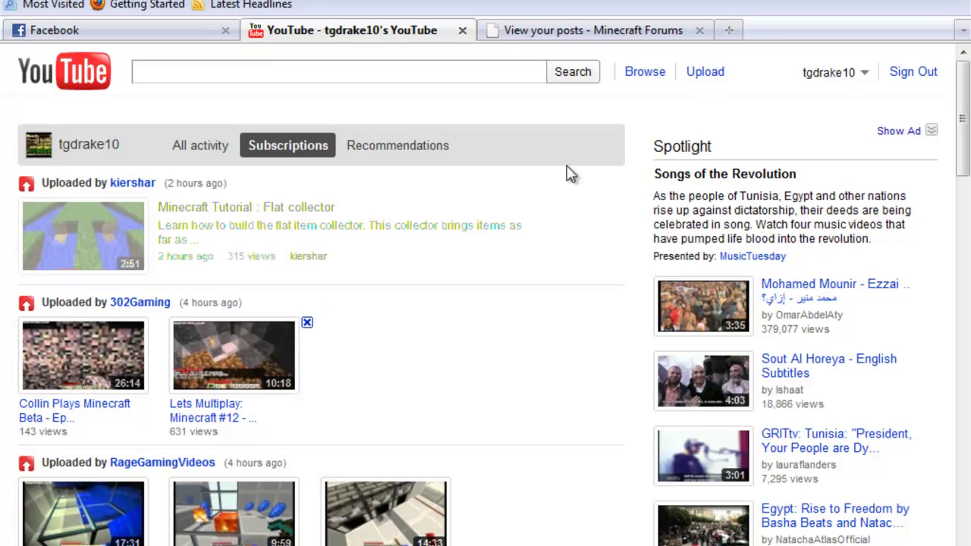
# Step: Open the YouTube comments inbox and show all comments on the video "Minecraft Mod Showcase- Inane Destruction"
pyautogui.click(834, 72)
pyautogui.click(731, 130)
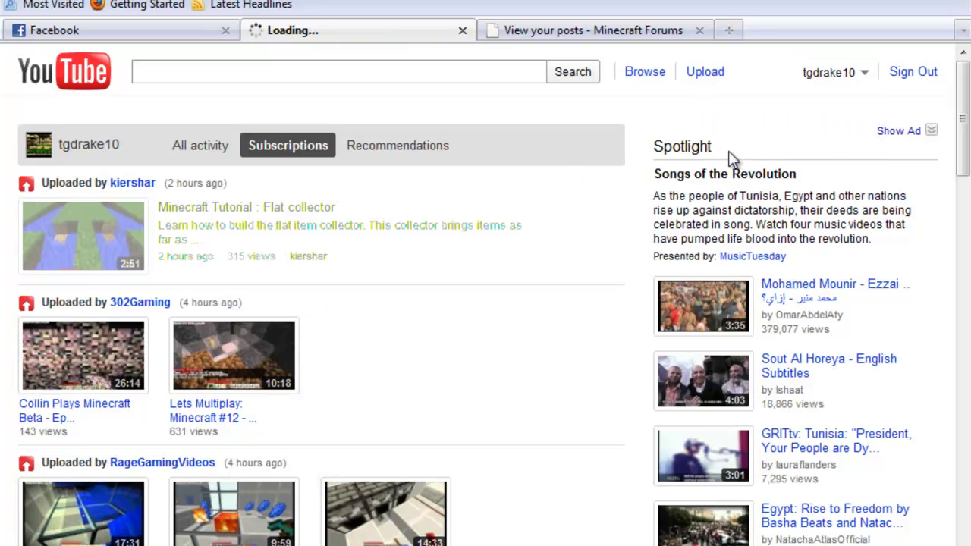
pyautogui.click(75, 292)
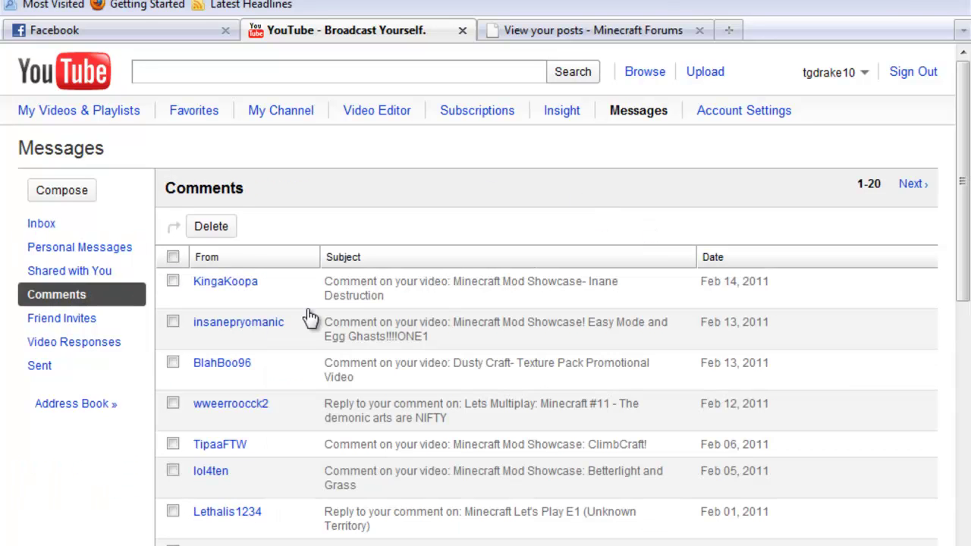
pyautogui.click(452, 307)
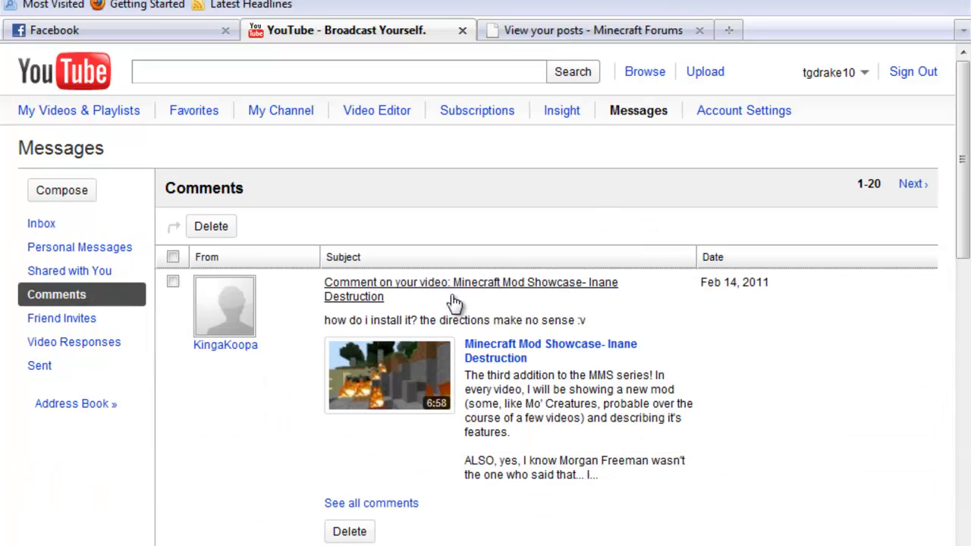
pyautogui.click(371, 504)
pyautogui.scroll(-3, 345, 189)
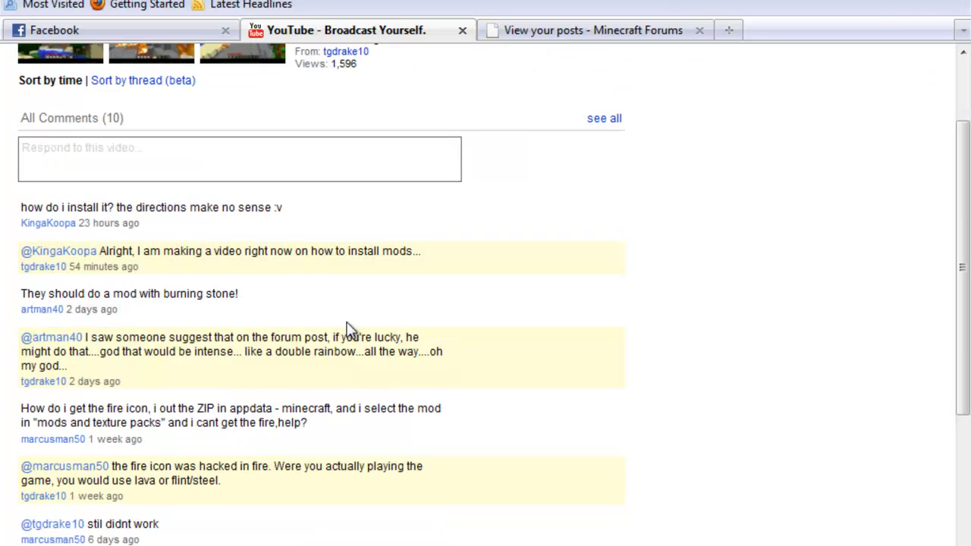
# Step: Read the viewers' comments asking how to install the mod, and return to the YouTube home page
pyautogui.moveTo(286, 207); pyautogui.dragTo(9, 210)
pyautogui.scroll(-5, 428, 432)
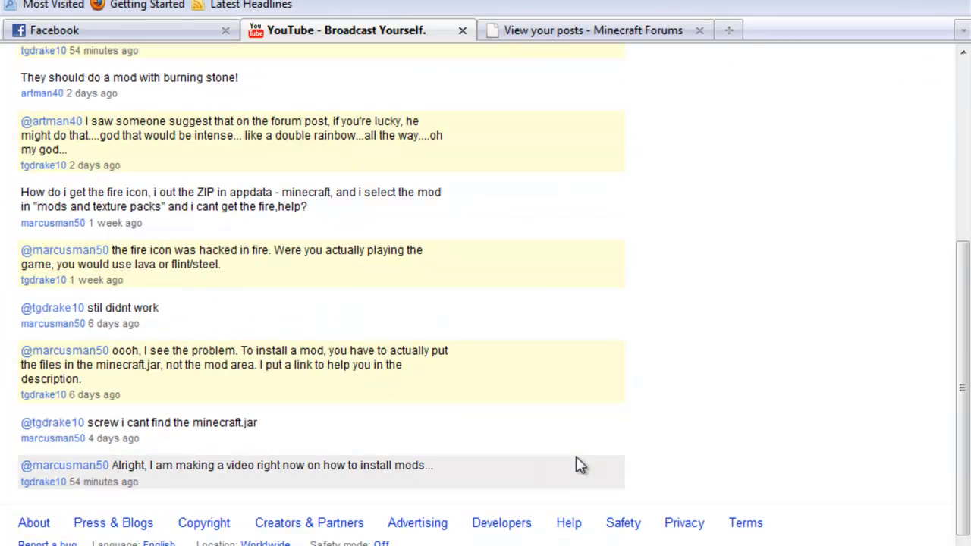
pyautogui.moveTo(331, 267); pyautogui.dragTo(20, 250)
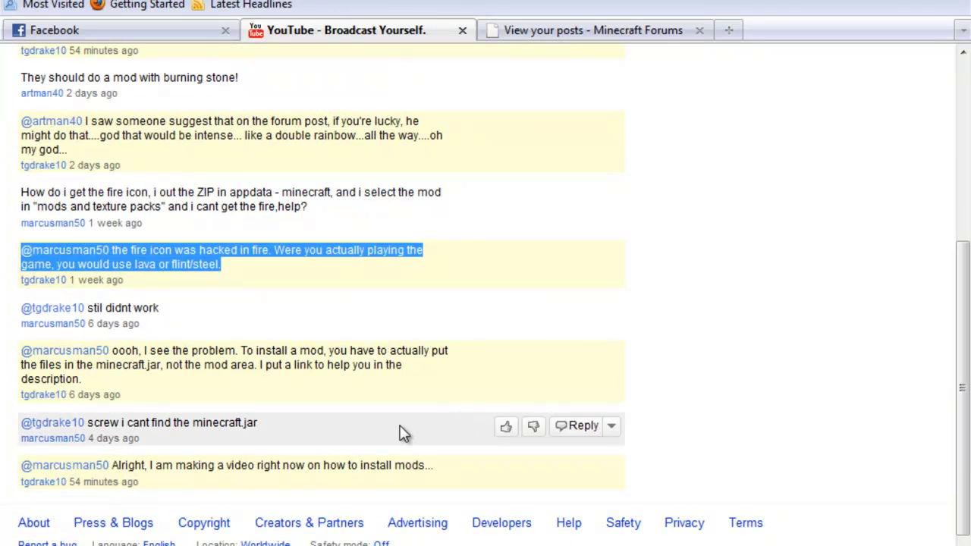
pyautogui.moveTo(401, 433); pyautogui.dragTo(121, 428)
pyautogui.click(121, 428)
pyautogui.scroll(8, 486, 292)
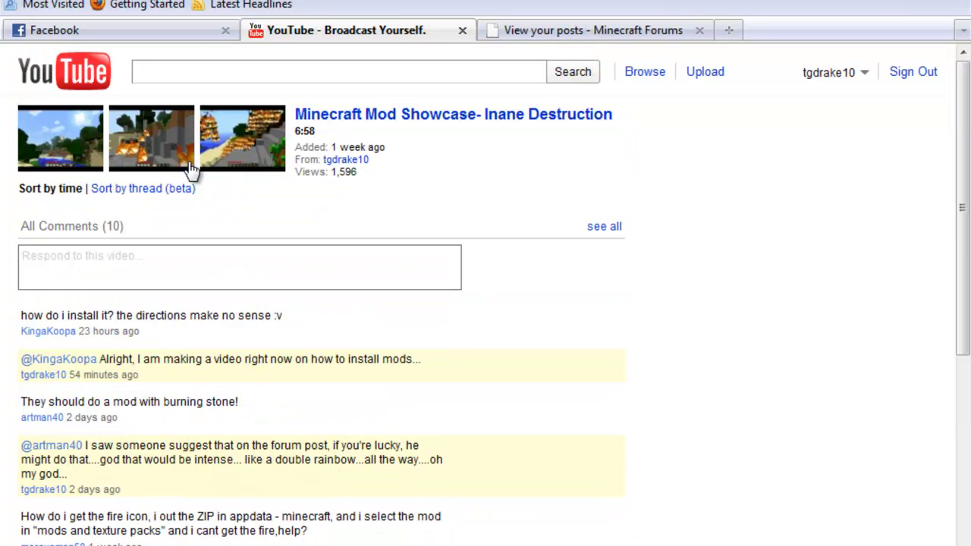
pyautogui.click(112, 89)
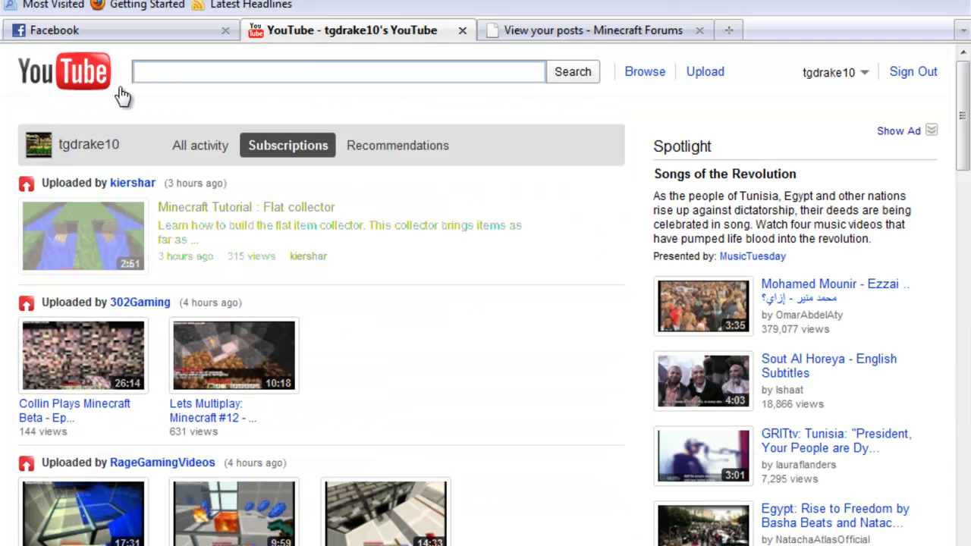
# Step: In the Minecraft Forums post list, open the topic "[MOD] ClimbCraft 1.3.1 and SpiderCraft Unleashed - VIDEO!"
pyautogui.click(572, 23)
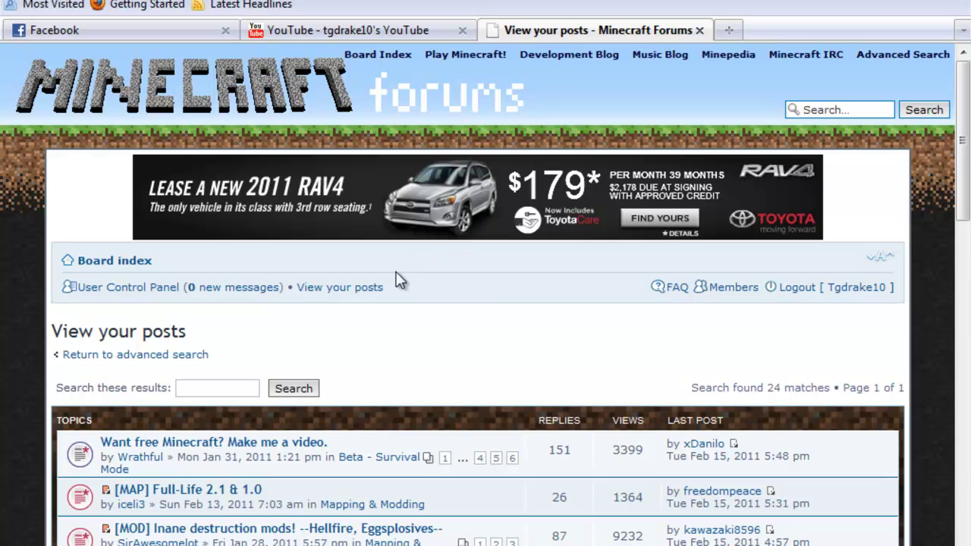
pyautogui.scroll(-3, 399, 280)
pyautogui.scroll(-8, 314, 336)
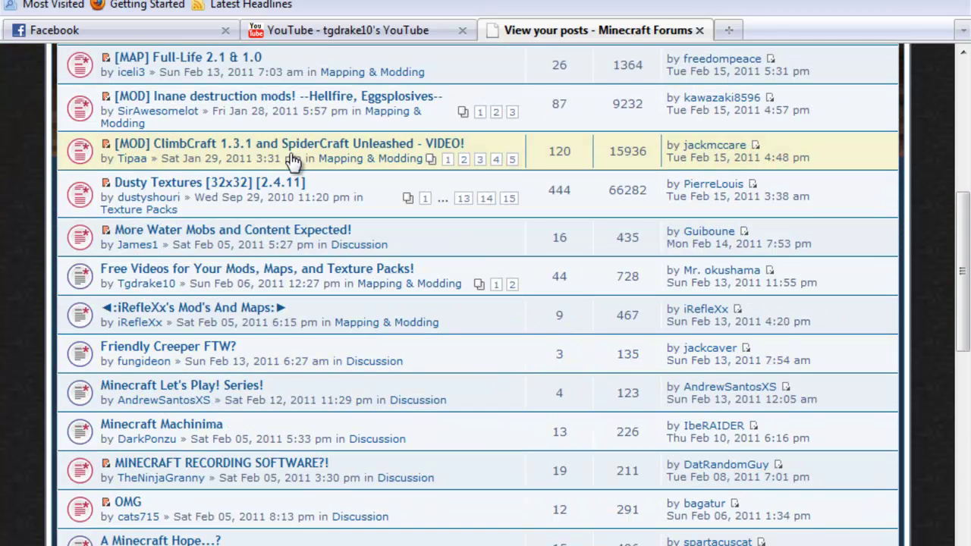
pyautogui.click(432, 148)
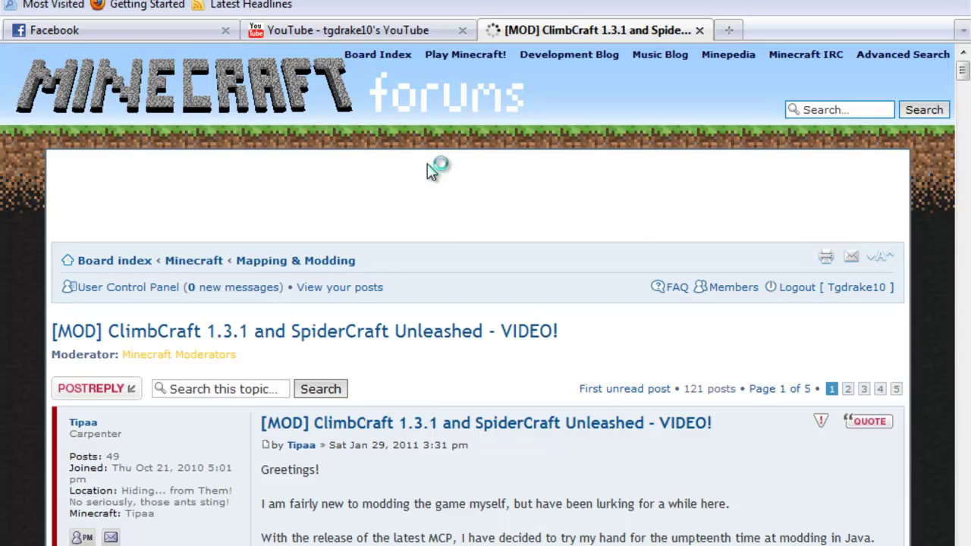
# Step: Download SpiderCraft Unleashed -Kai.rar from the topic's Unleash link, open it with WinRAR, and move the archive window aside
pyautogui.scroll(-10, 424, 174)
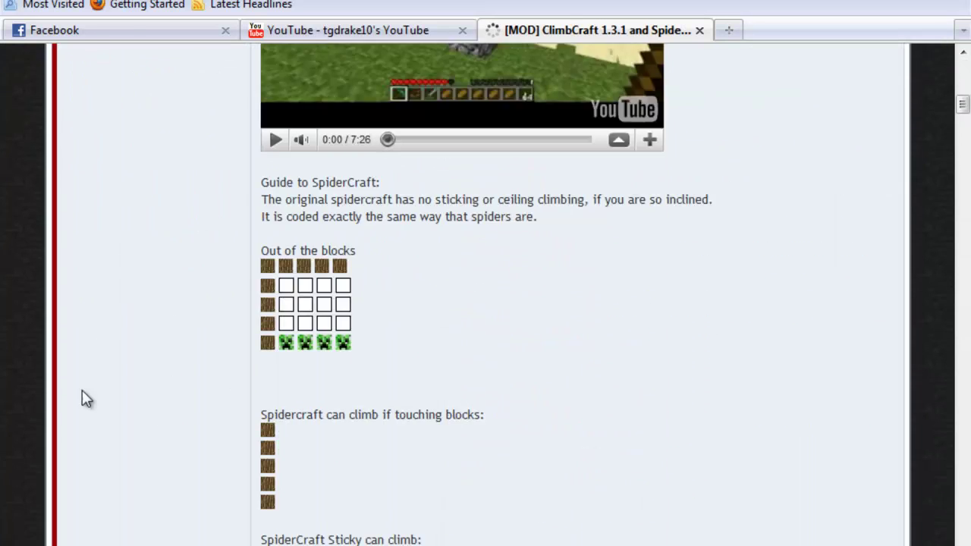
pyautogui.scroll(-10, 86, 398)
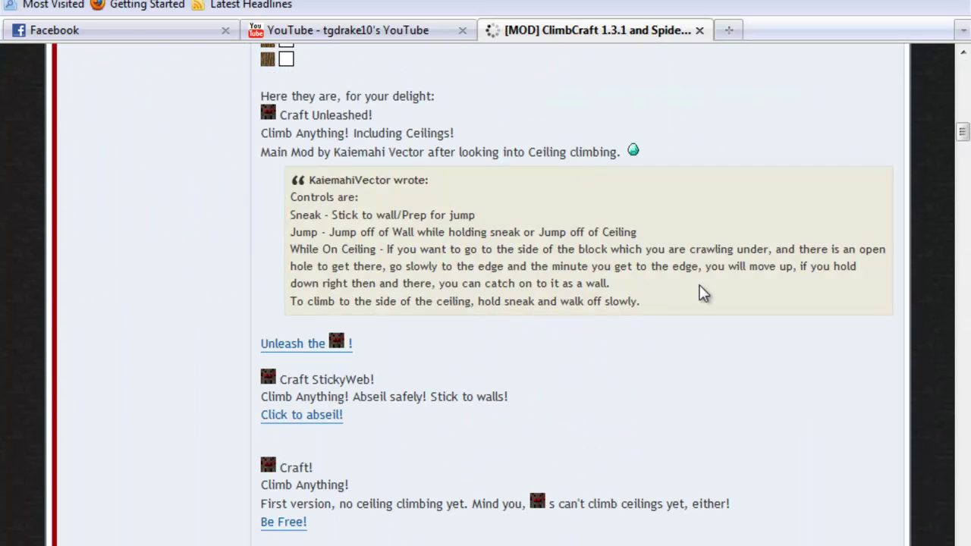
pyautogui.click(313, 345)
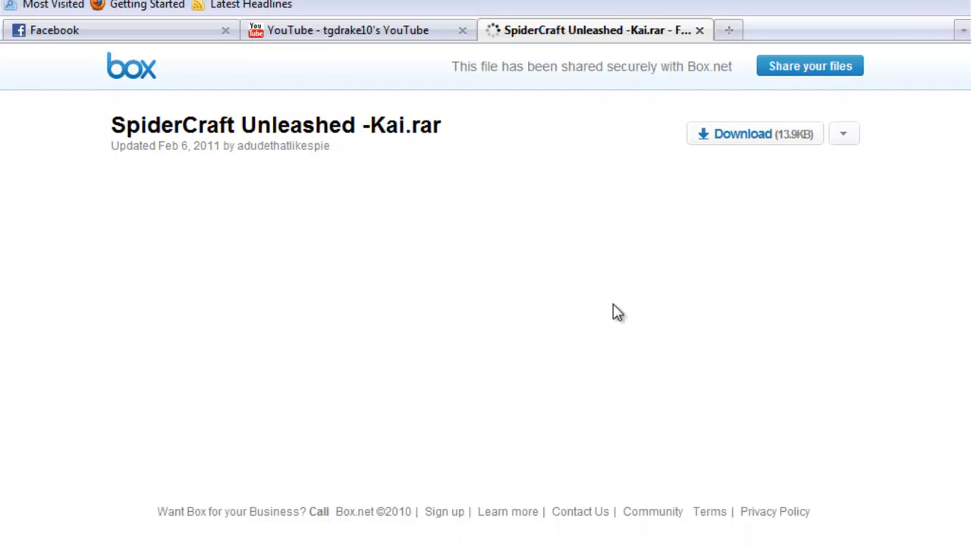
pyautogui.click(739, 137)
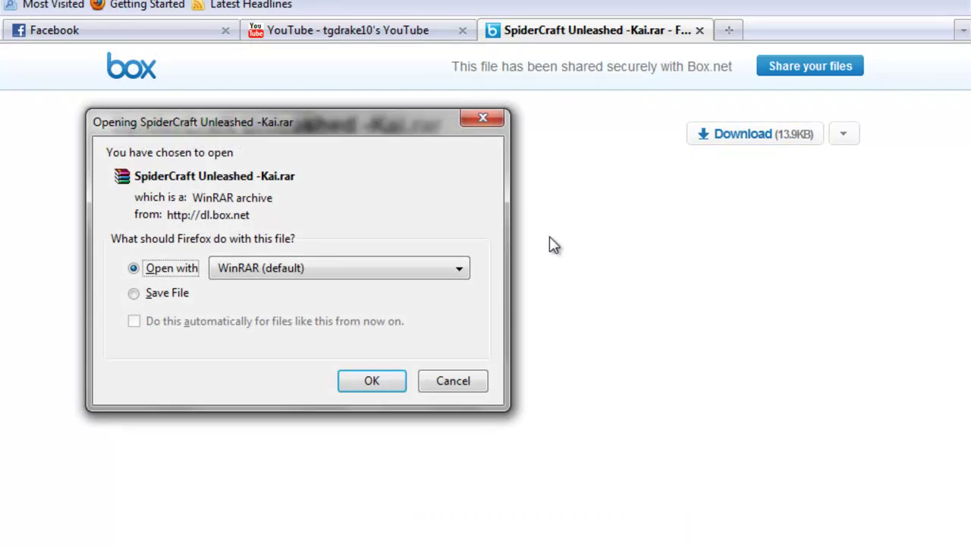
pyautogui.click(371, 383)
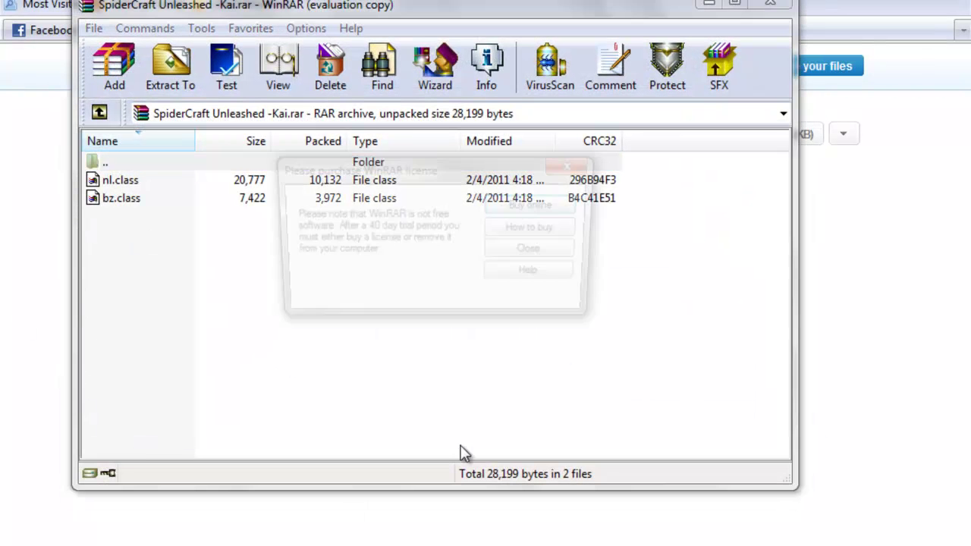
pyautogui.click(536, 251)
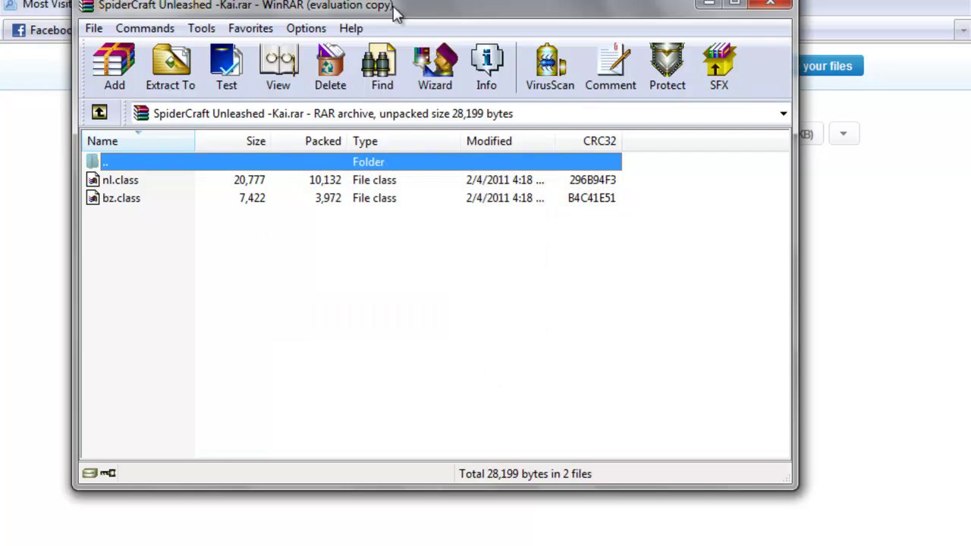
pyautogui.moveTo(397, 13); pyautogui.dragTo(817, 479)
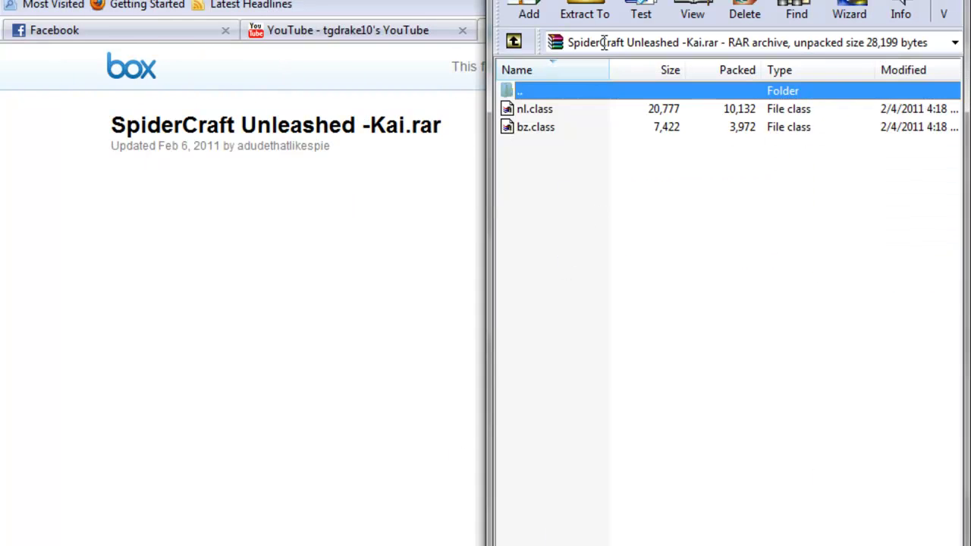
pyautogui.press('super')
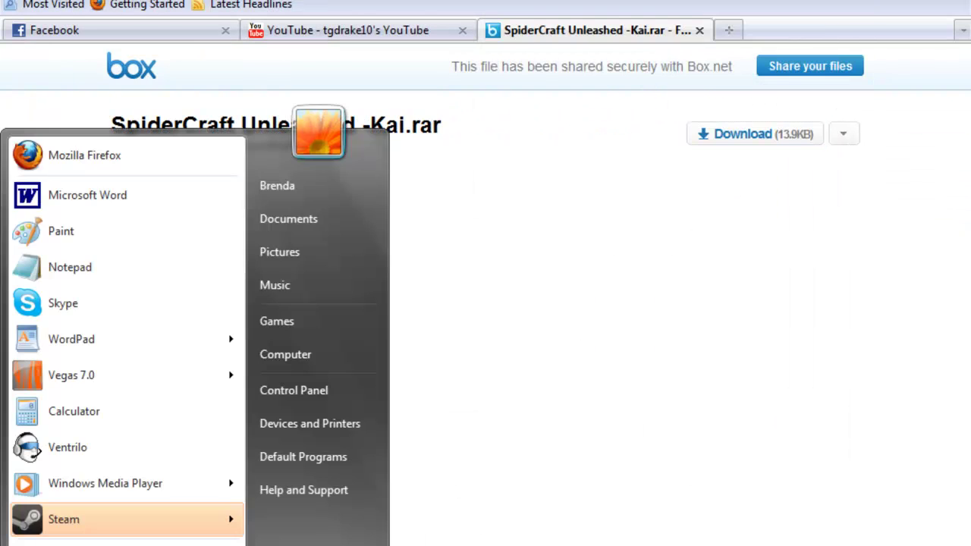
pyautogui.press('Escape')
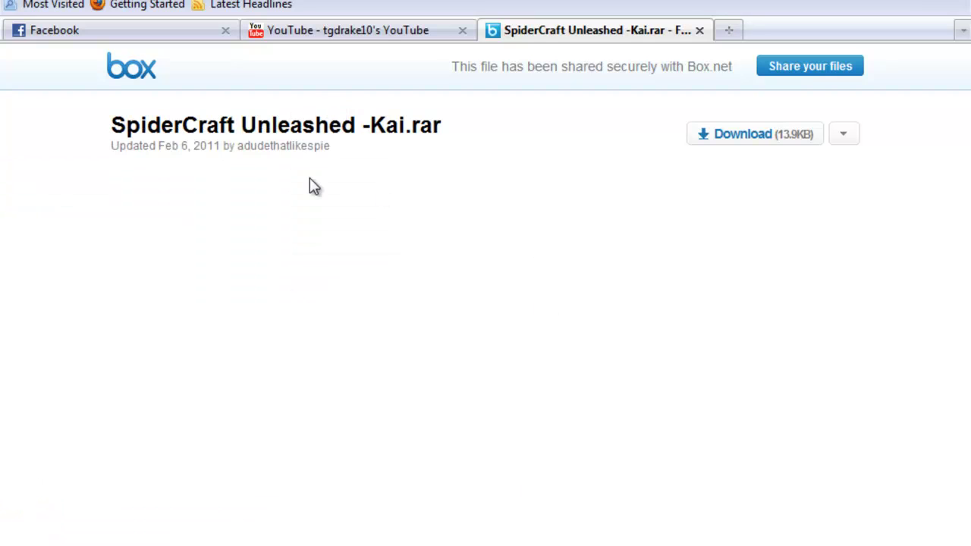
pyautogui.click(174, 32)
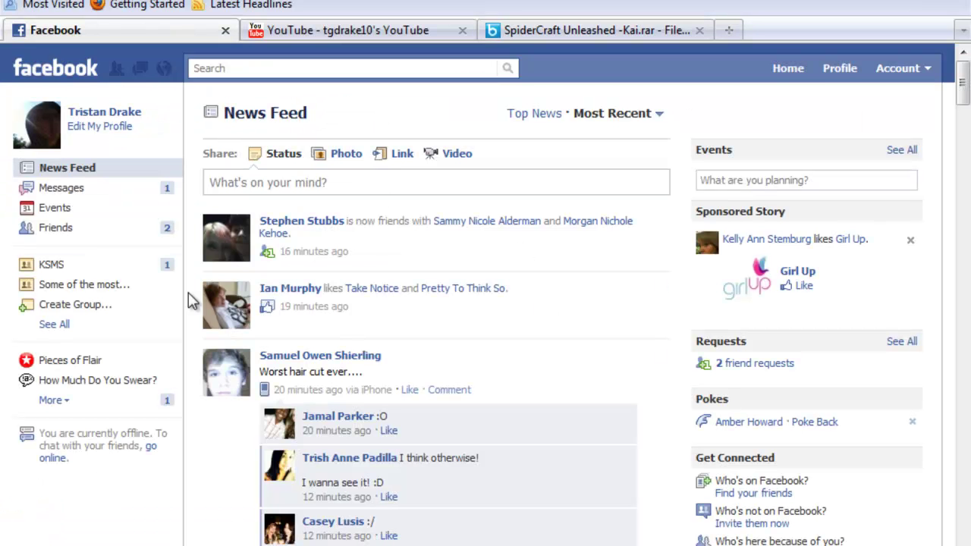
pyautogui.click(589, 32)
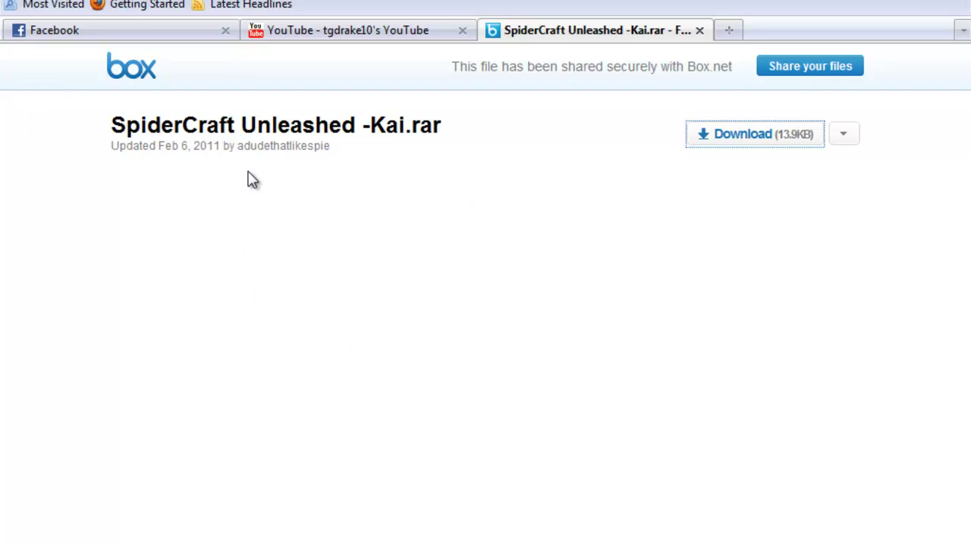
# Step: Open the Roaming folder through %appdata%, sort it by name, and open the .minecraft folder
pyautogui.press('super')
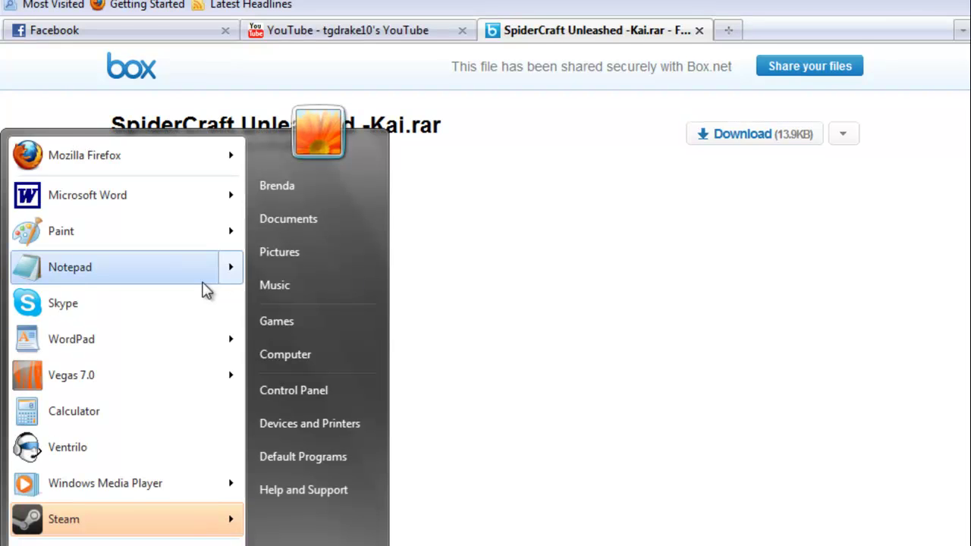
pyautogui.moveTo(203, 282)
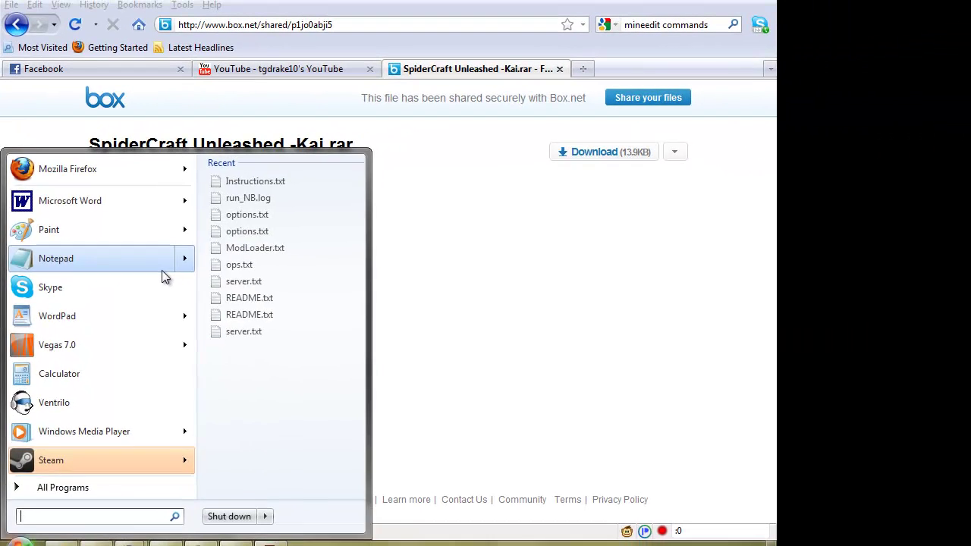
pyautogui.write('%')
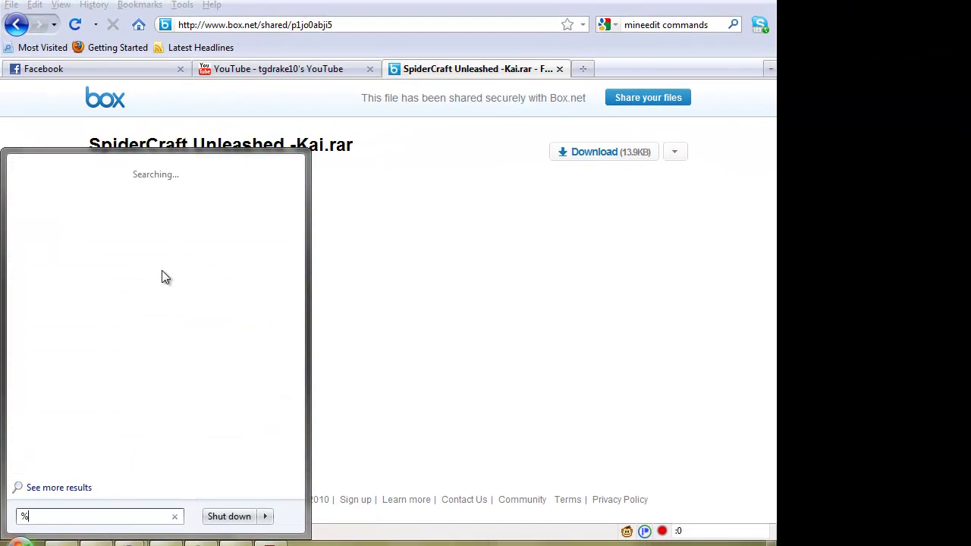
pyautogui.write('appdata%')
pyautogui.press('Return')
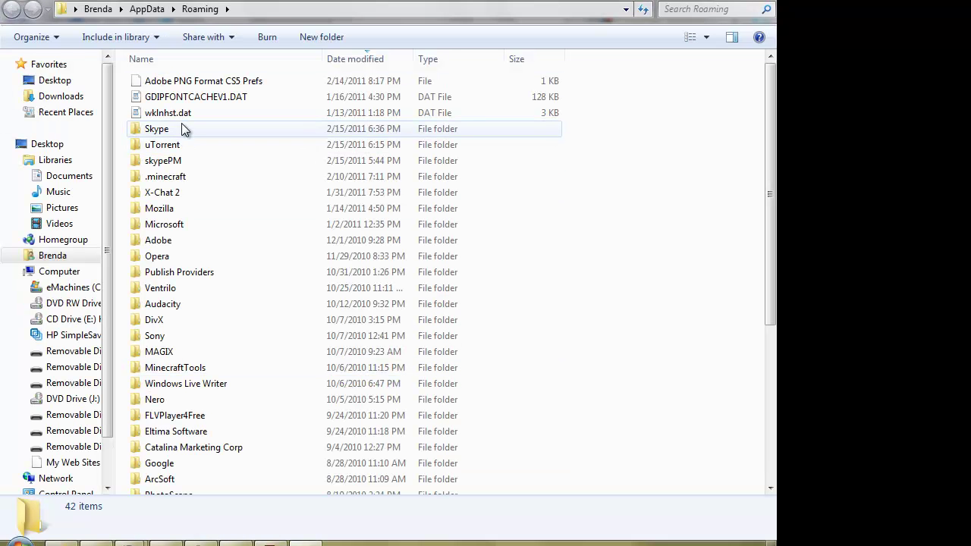
pyautogui.click(263, 57)
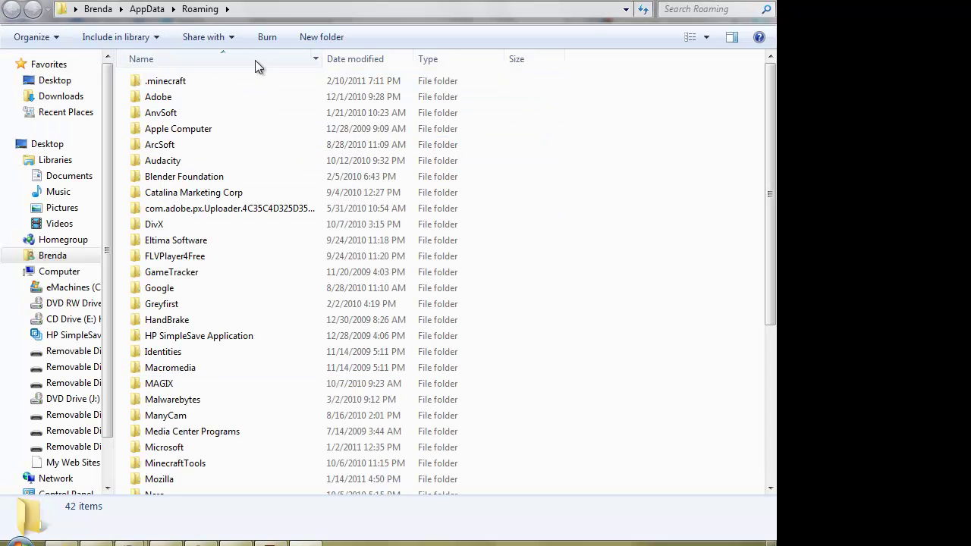
pyautogui.doubleClick(160, 81)
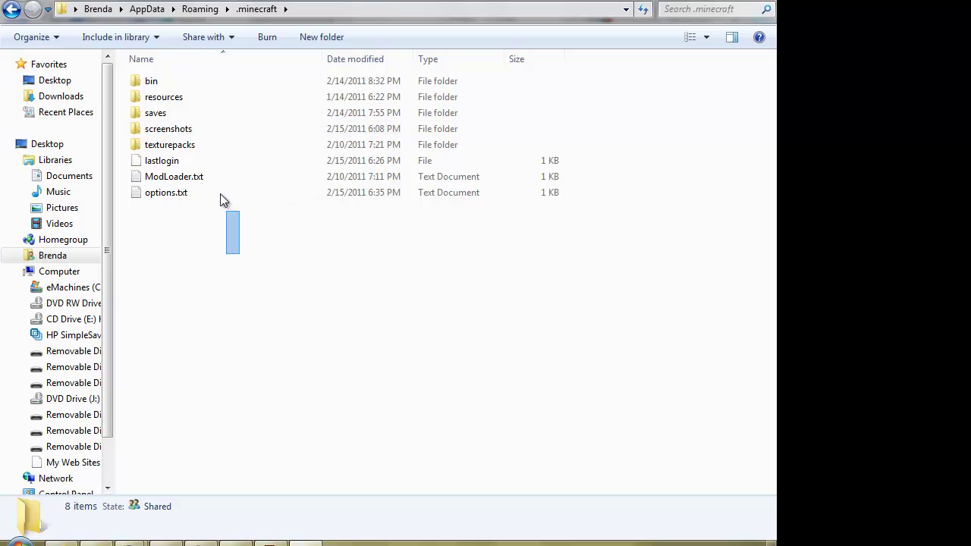
# Step: Look through the texturepacks and screenshots folders in .minecraft and view the image 2011-02-14_20.43.24.png
pyautogui.moveTo(220, 198); pyautogui.dragTo(192, 78)
pyautogui.click(237, 298)
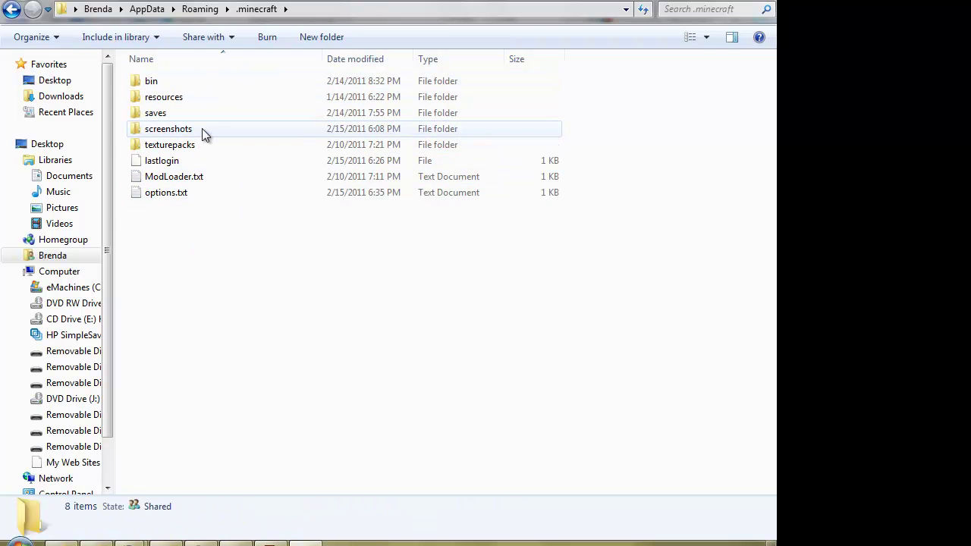
pyautogui.doubleClick(201, 145)
pyautogui.moveTo(551, 252); pyautogui.dragTo(339, 141)
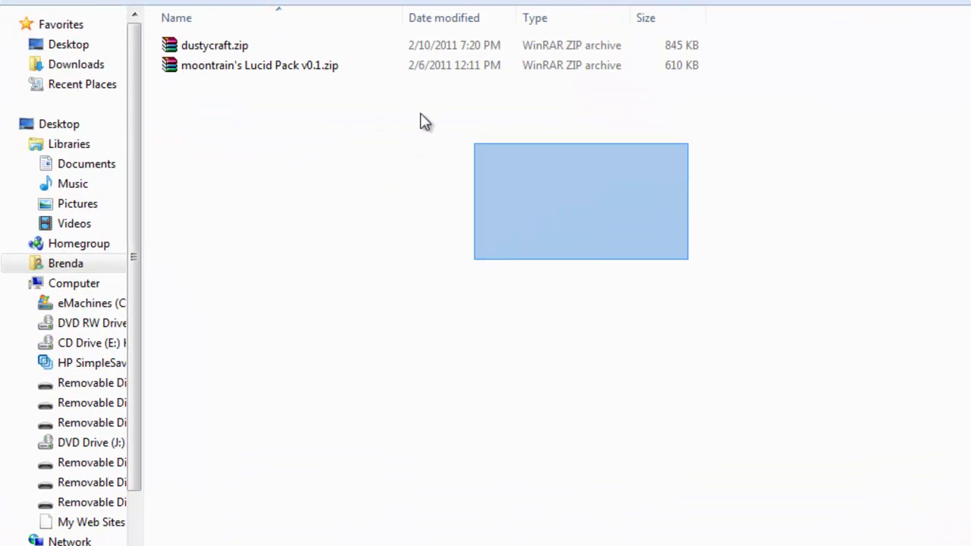
pyautogui.moveTo(425, 121); pyautogui.dragTo(287, 129)
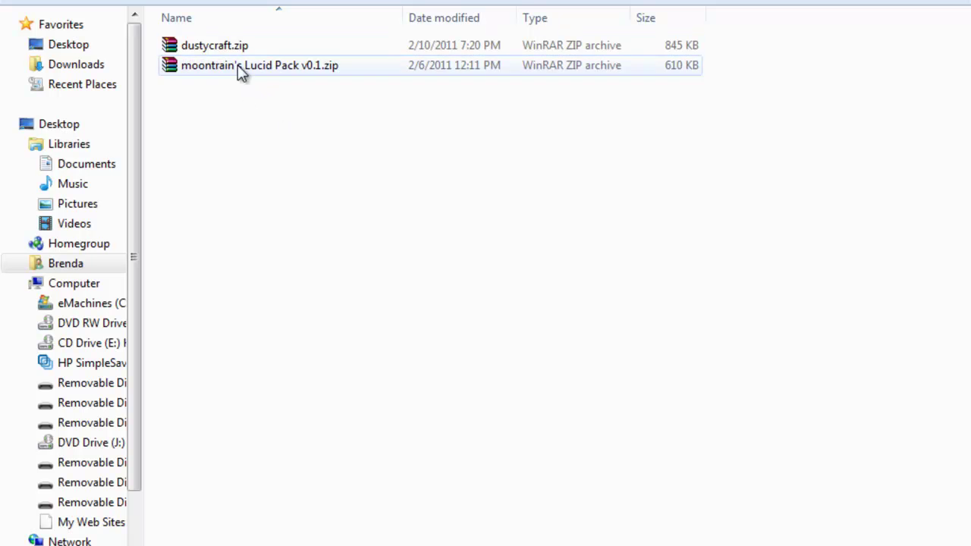
pyautogui.press('BackSpace')
pyautogui.doubleClick(231, 106)
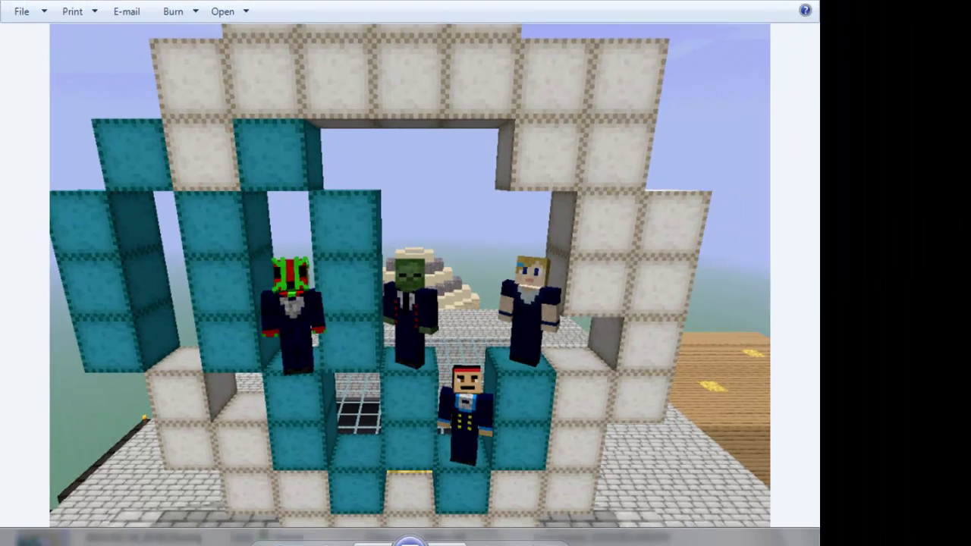
pyautogui.press('Escape')
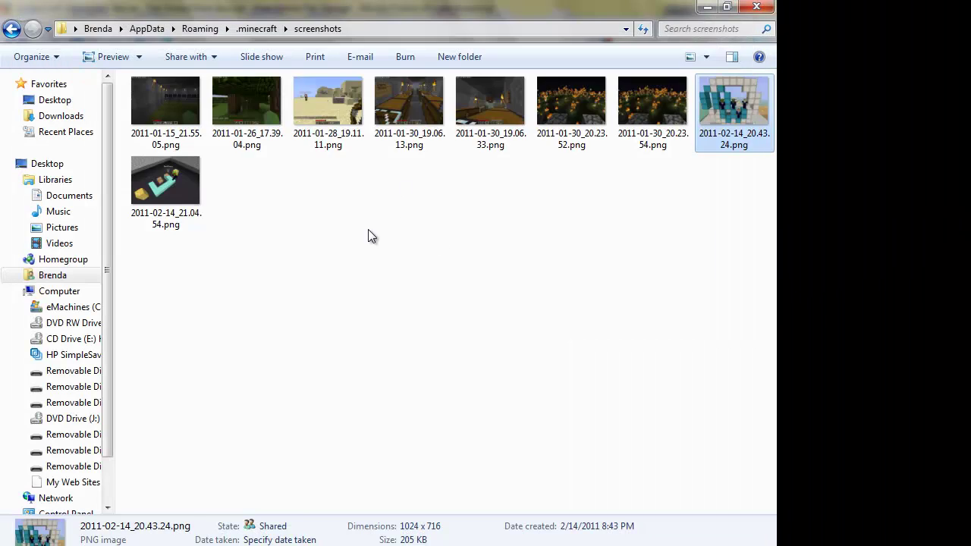
# Step: Return to the .minecraft folder and open its bin folder
pyautogui.press('BackSpace')
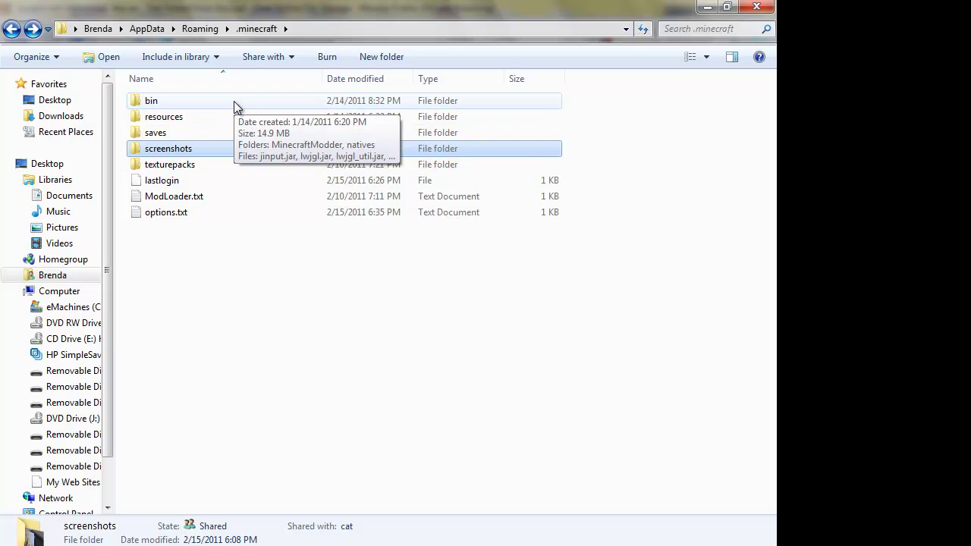
pyautogui.doubleClick(192, 100)
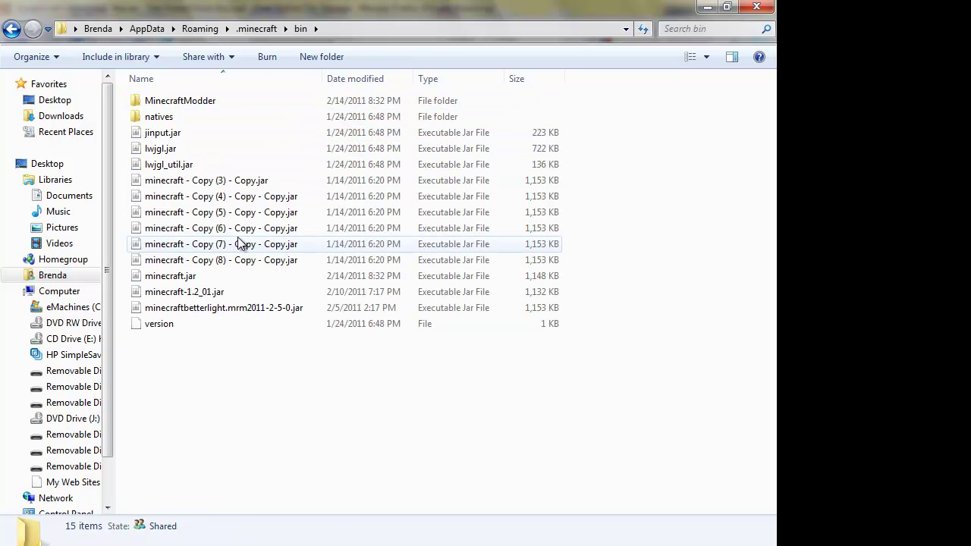
pyautogui.moveTo(619, 302); pyautogui.dragTo(150, 199)
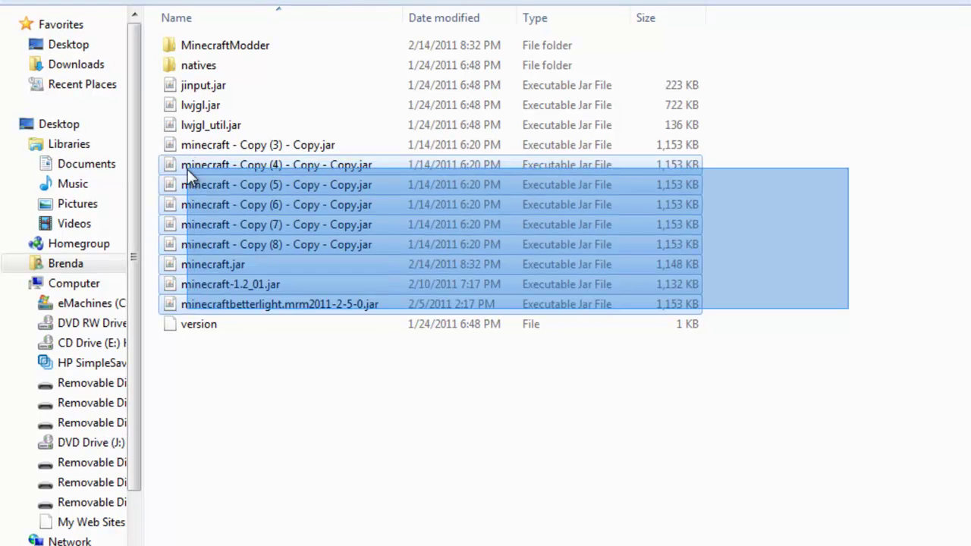
pyautogui.moveTo(188, 169); pyautogui.dragTo(190, 170)
pyautogui.click(638, 415)
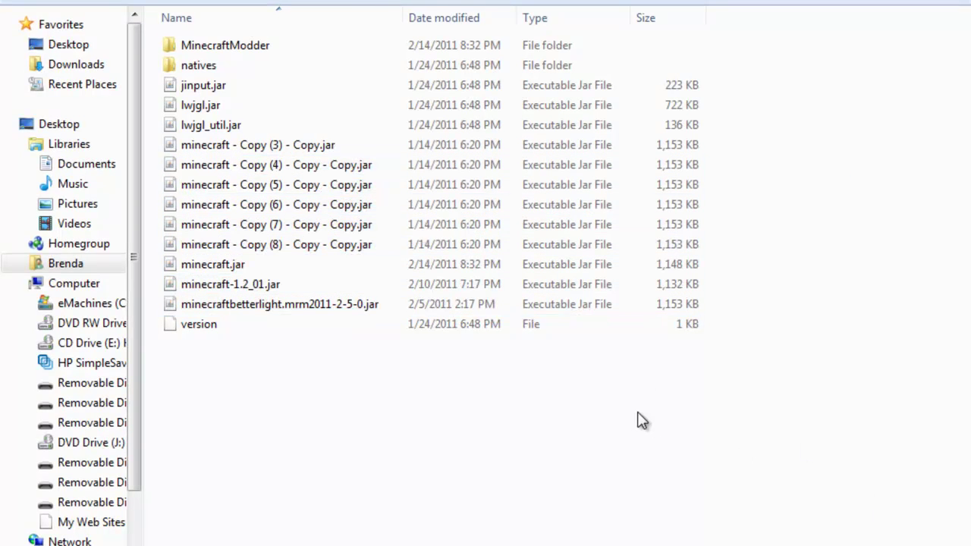
pyautogui.rightClick(245, 271)
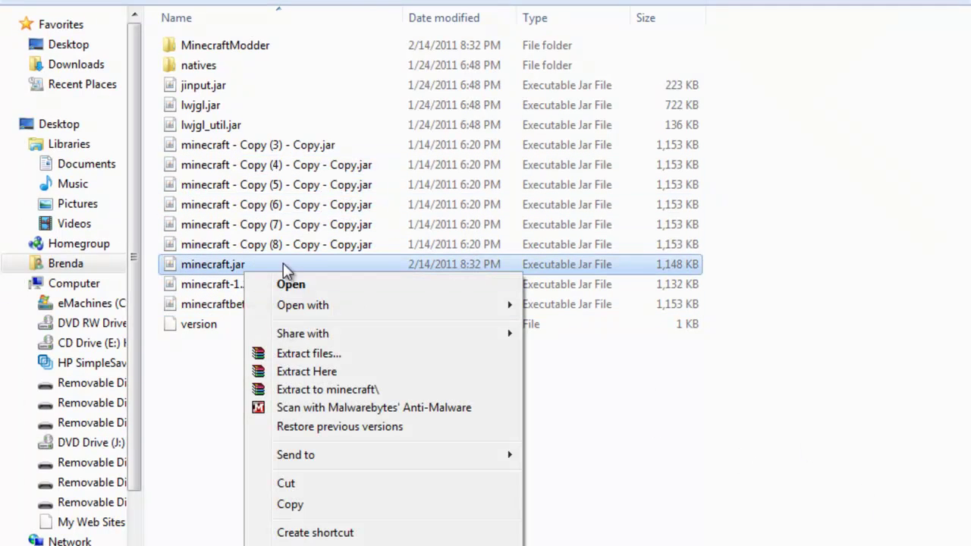
pyautogui.click(197, 388)
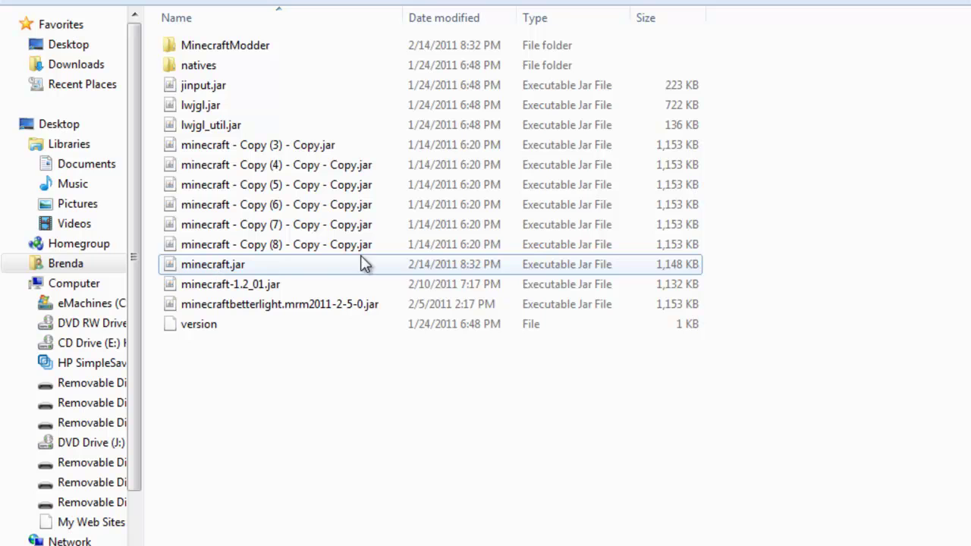
# Step: Make four duplicates of minecraft.jar in the bin folder
pyautogui.click(337, 264)
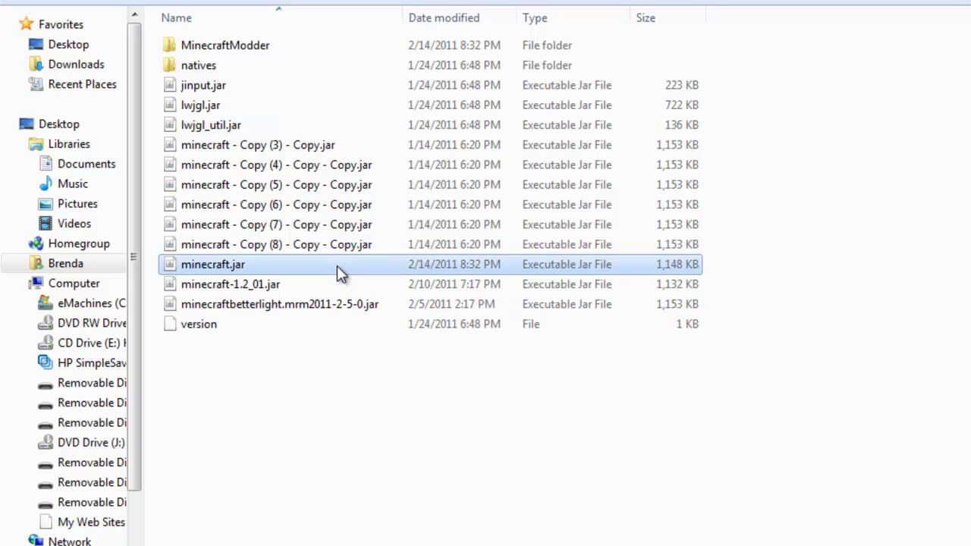
pyautogui.rightClick(273, 266)
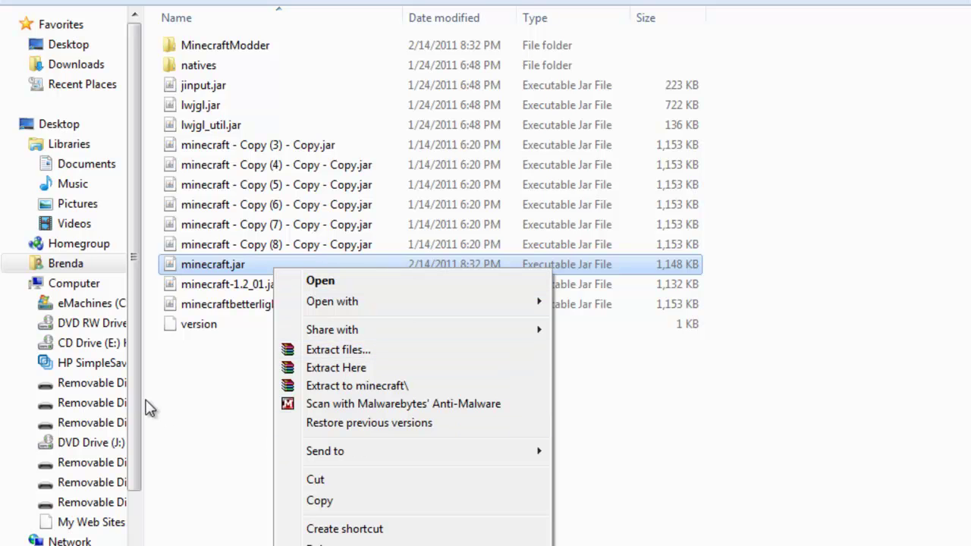
pyautogui.click(177, 401)
pyautogui.hotkey('ctrl', 'v')
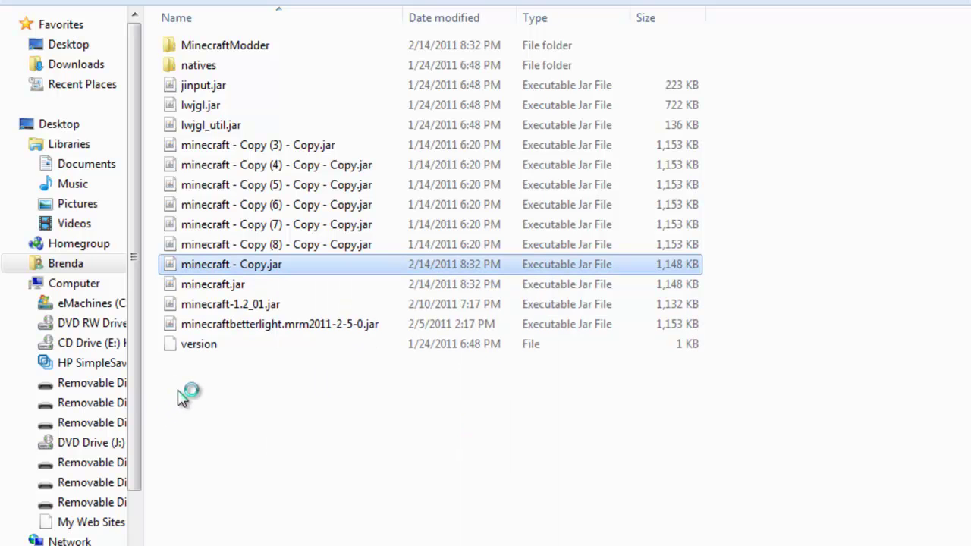
pyautogui.hotkey('ctrl', 'v')
pyautogui.hotkey('ctrl', 'v')
pyautogui.hotkey('ctrl', 'v')
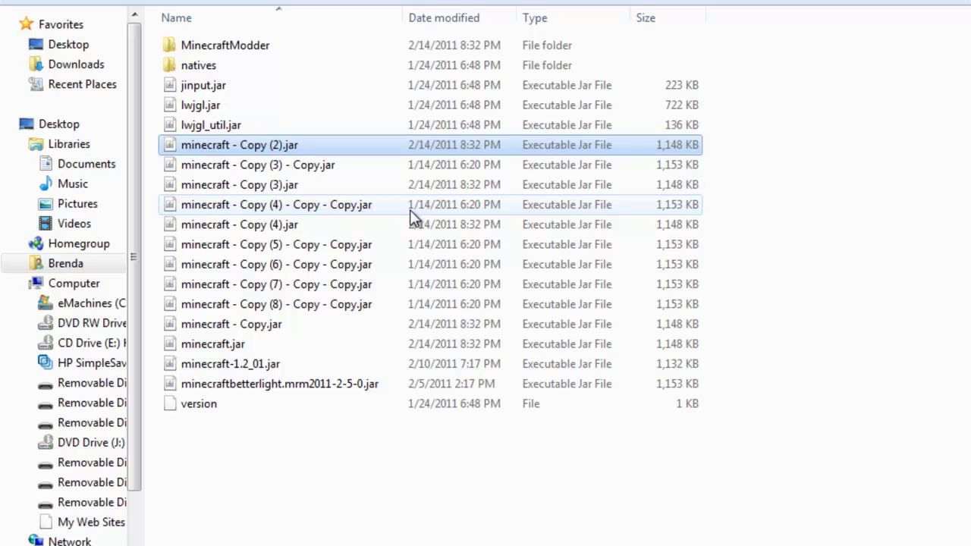
# Step: Open minecraft.jar with WinRAR, dismiss the licence reminder, and close the archive
pyautogui.click(250, 345)
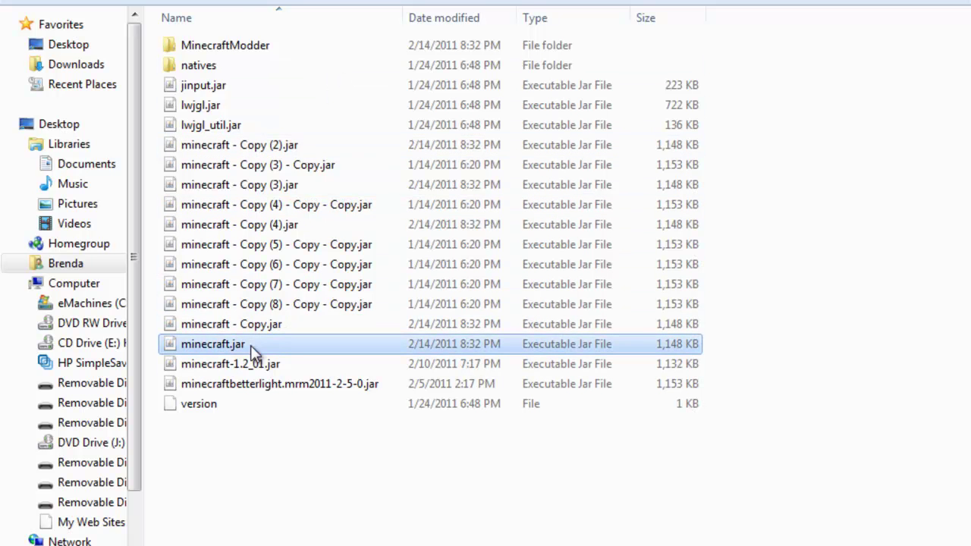
pyautogui.rightClick(251, 345)
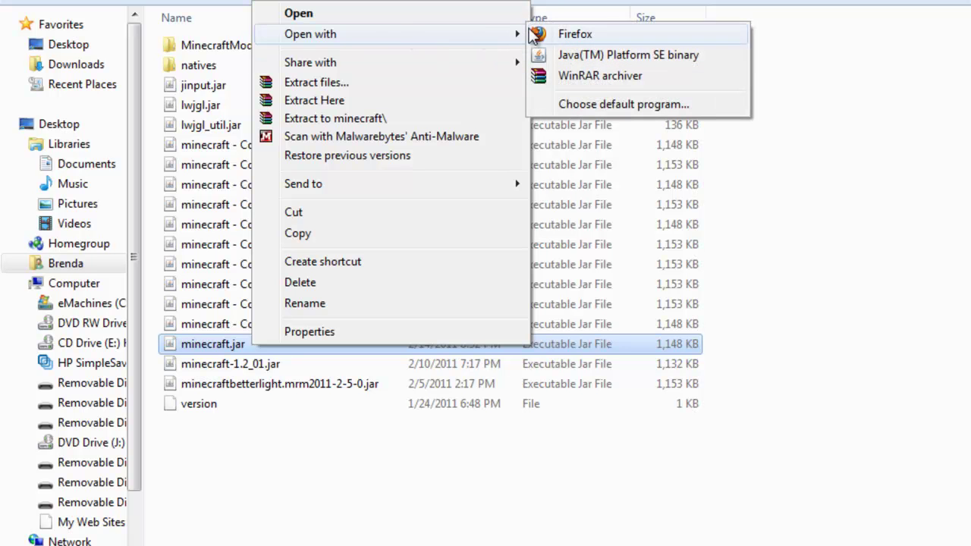
pyautogui.click(591, 77)
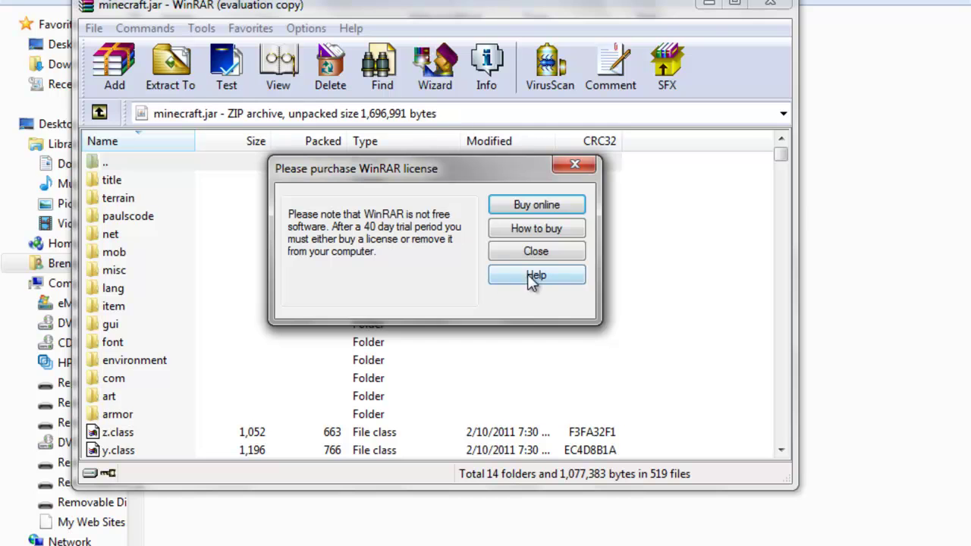
pyautogui.click(536, 251)
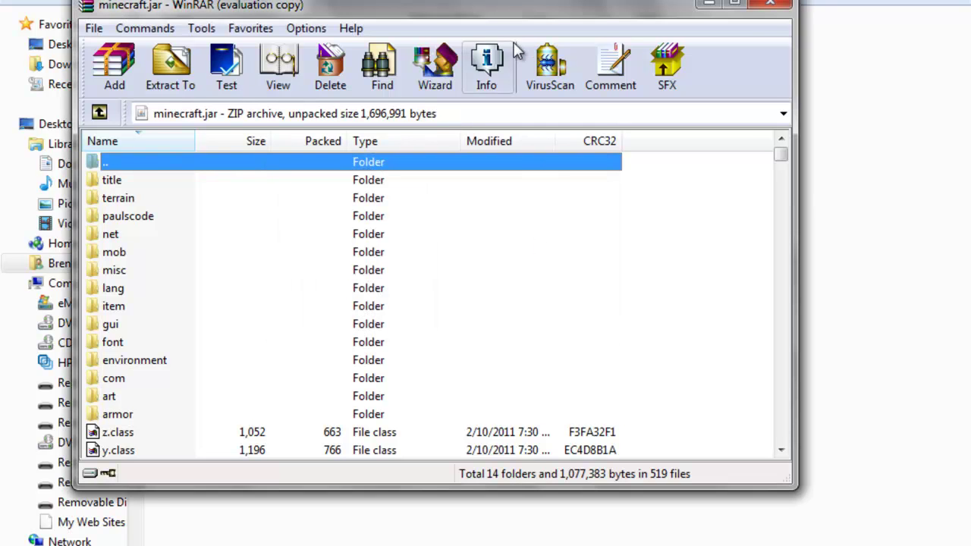
pyautogui.click(772, 7)
# Step: Delete minecraft.jar and rename minecraft - Copy.jar as minecraft.jar in its place
pyautogui.press('Delete')
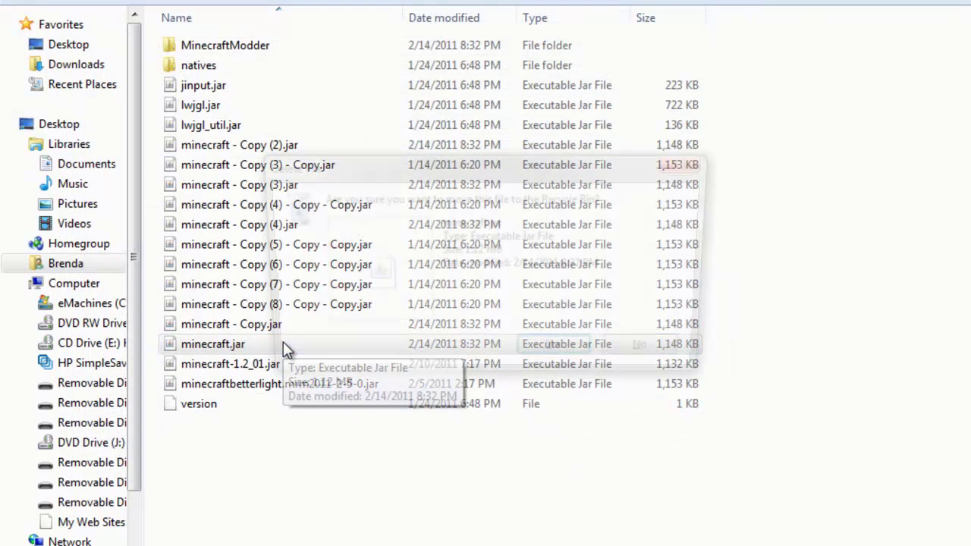
pyautogui.press('Return')
pyautogui.rightClick(283, 331)
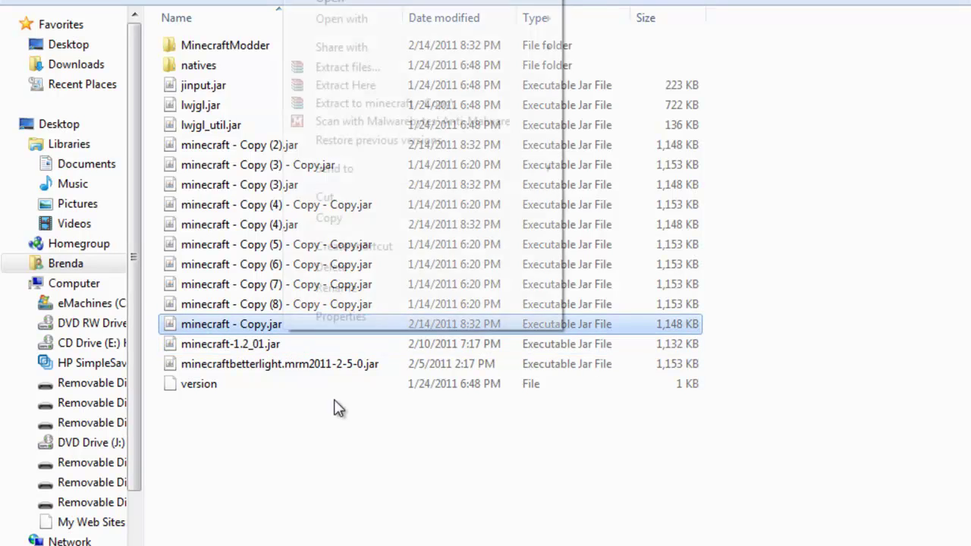
pyautogui.click(338, 286)
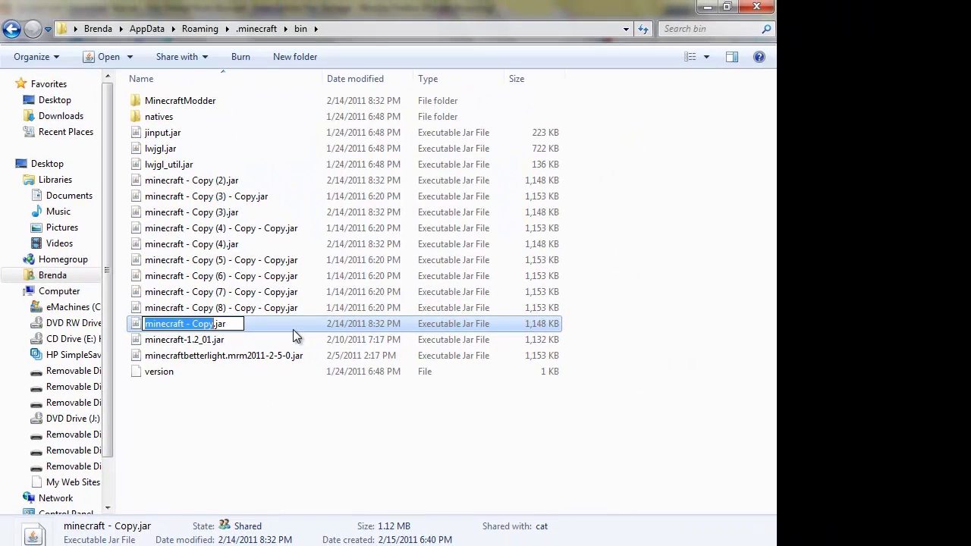
pyautogui.press('Right')
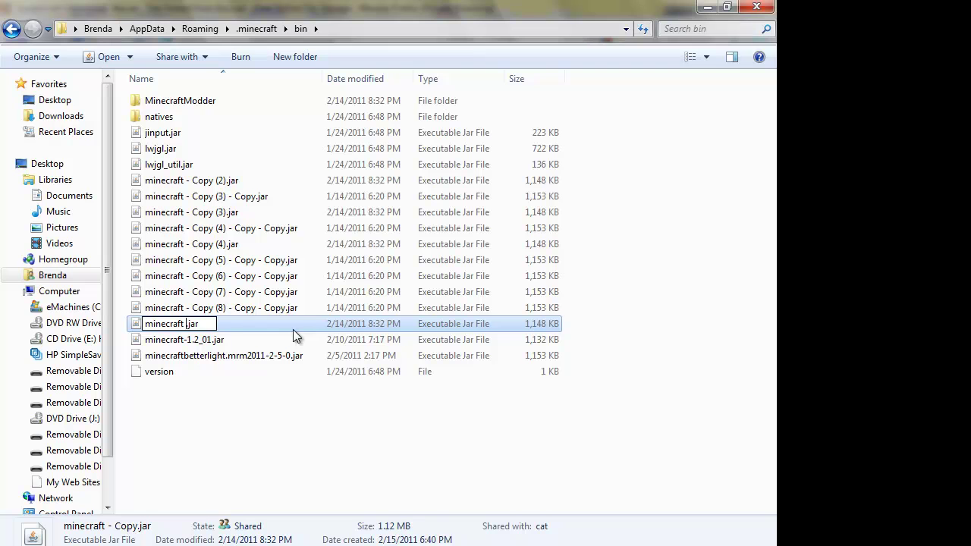
pyautogui.press('BackSpace')
pyautogui.press('Return')
# Step: Open the renamed minecraft.jar with WinRAR, examine its folders and class files, and close the archive
pyautogui.rightClick(295, 328)
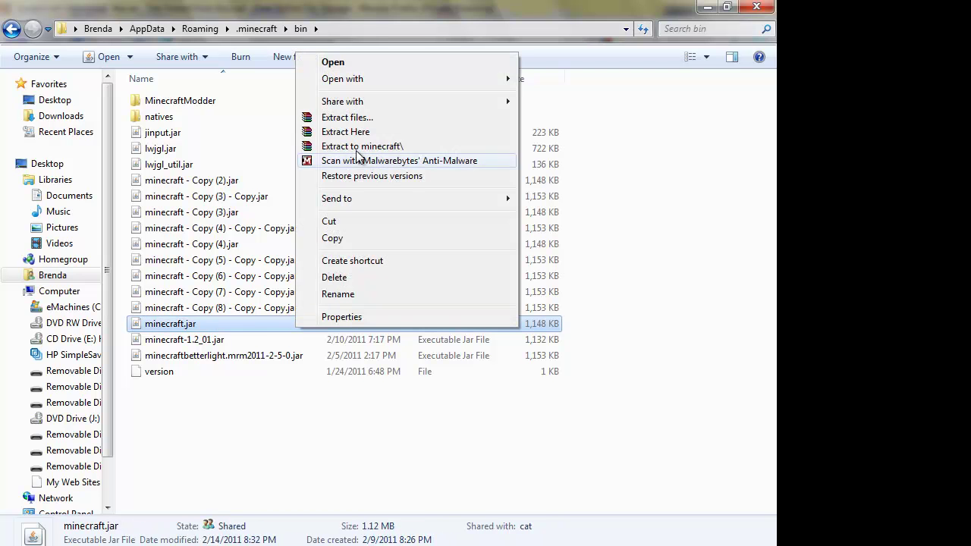
pyautogui.moveTo(358, 81)
pyautogui.click(568, 113)
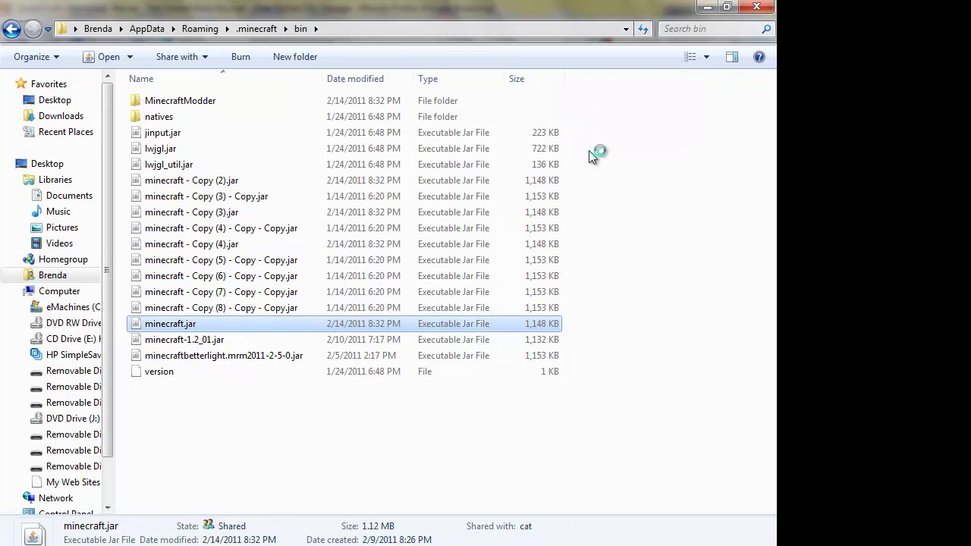
pyautogui.moveTo(514, 74)
pyautogui.mouseDown()
pyautogui.moveTo(170, 73)
pyautogui.moveTo(508, 63)
pyautogui.mouseUp()
pyautogui.click(211, 264)
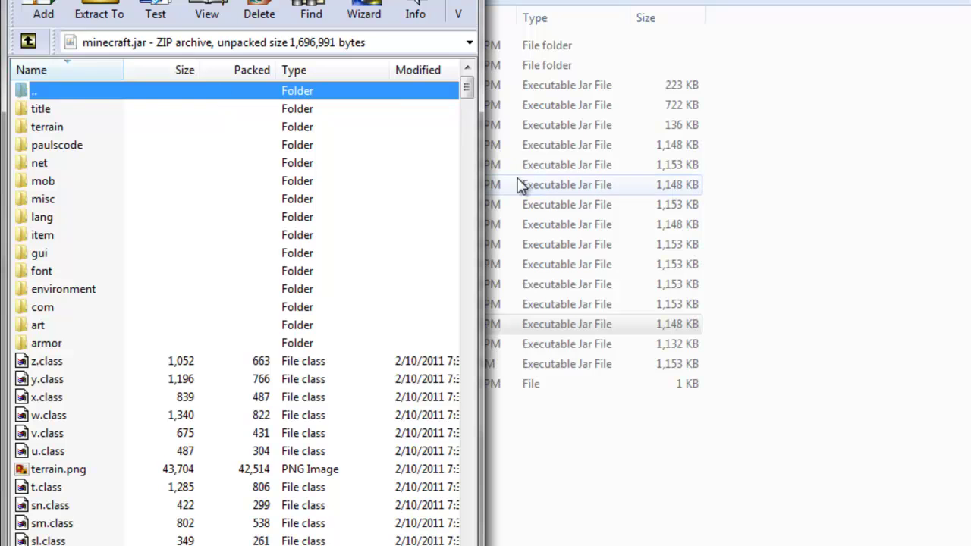
pyautogui.scroll(-6, 357, 258)
pyautogui.scroll(6, 343, 292)
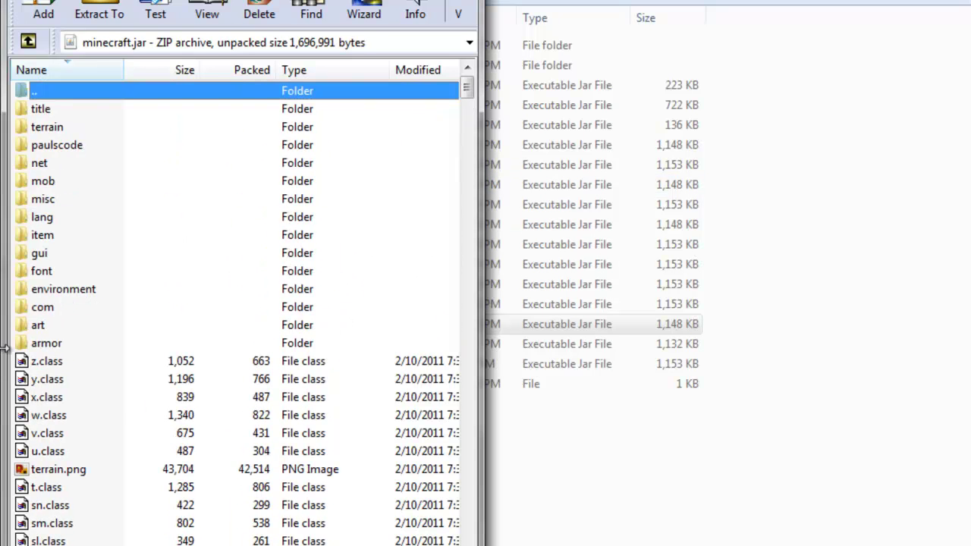
pyautogui.scroll(-8, 326, 455)
pyautogui.scroll(8, 345, 410)
pyautogui.hotkey('alt', 'F4')
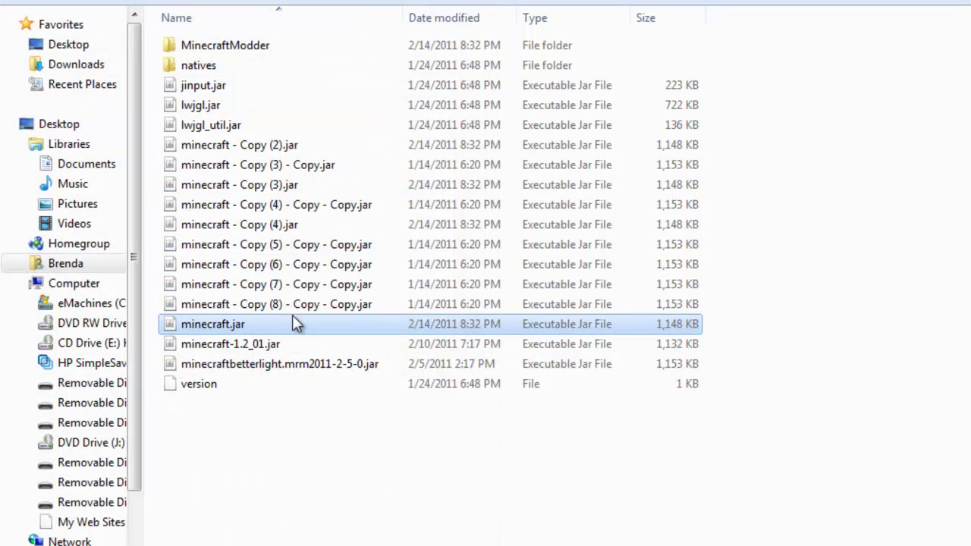
# Step: Delete minecraft.jar and the duplicates minecraft - Copy (4).jar, minecraft - Copy (3).jar and minecraft - Copy (2).jar
pyautogui.press('Delete')
pyautogui.press('Return')
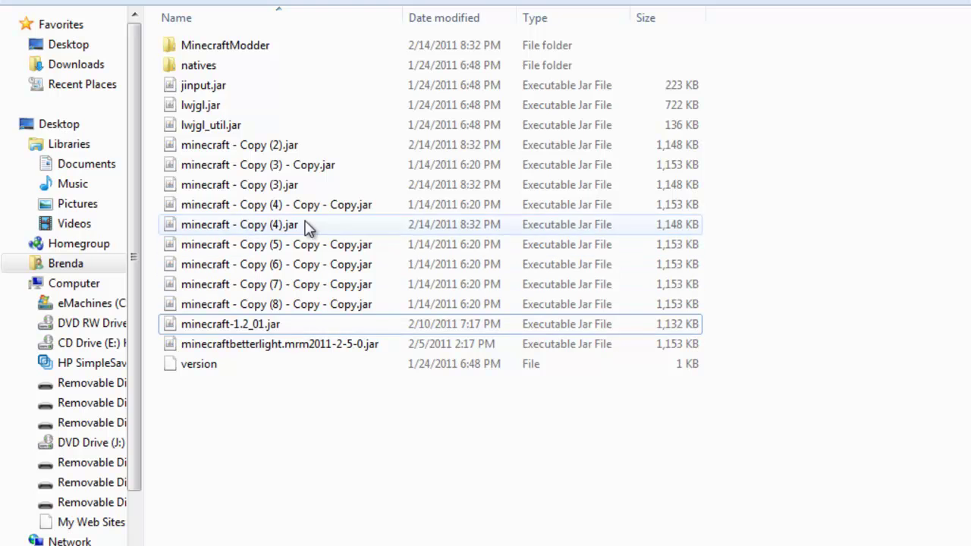
pyautogui.click(307, 225)
pyautogui.press('Delete')
pyautogui.press('Return')
pyautogui.click(311, 183)
pyautogui.press('Delete')
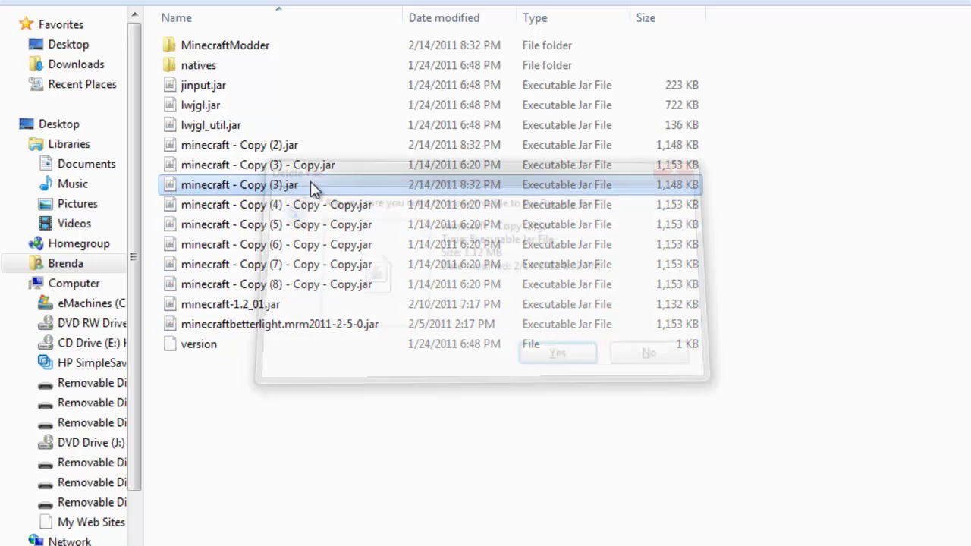
pyautogui.press('Return')
pyautogui.click(314, 148)
pyautogui.press('Delete')
pyautogui.press('Return')
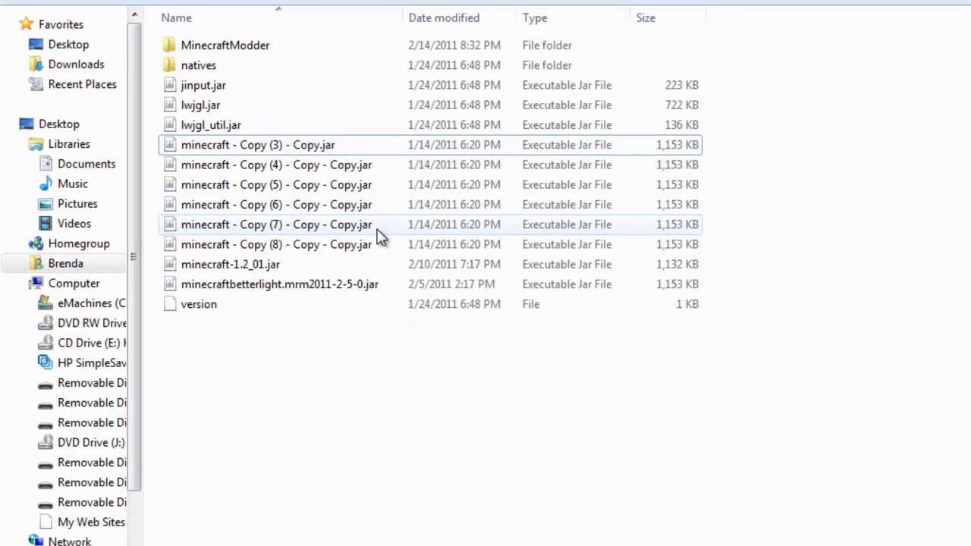
# Step: Rename minecraft - Copy (8) - Copy - Copy.jar as minecraft.jar
pyautogui.click(364, 247)
pyautogui.rightClick(364, 246)
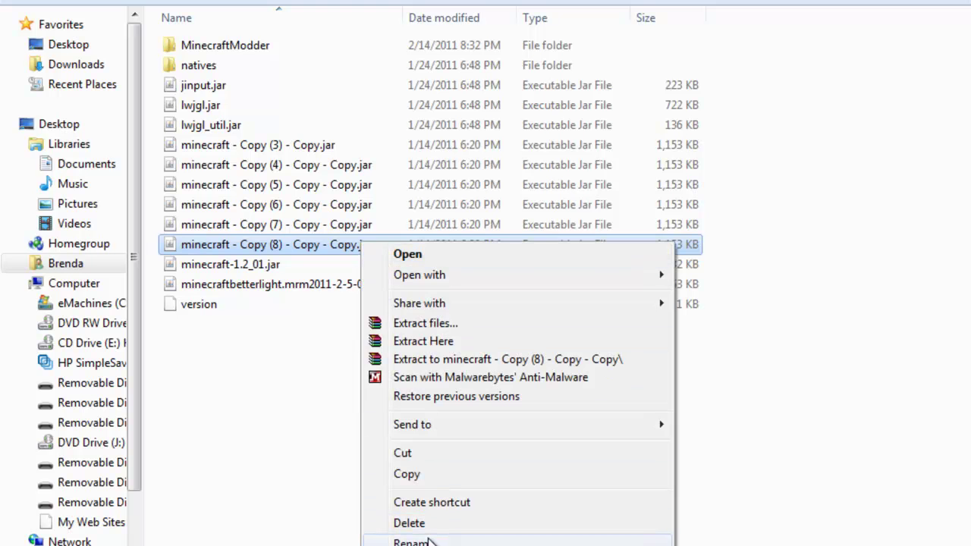
pyautogui.click(429, 541)
pyautogui.press('Right')
pyautogui.press('BackSpace')
pyautogui.press('BackSpace')
pyautogui.press('BackSpace')
pyautogui.press('BackSpace')
pyautogui.press('BackSpace')
pyautogui.press('BackSpace')
pyautogui.press('BackSpace')
pyautogui.press('BackSpace')
pyautogui.press('BackSpace')
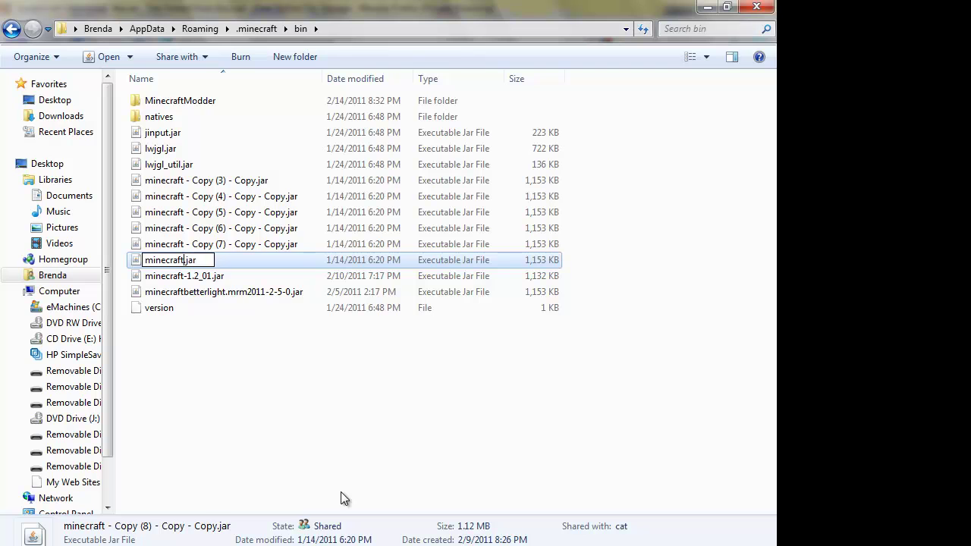
pyautogui.press('Return')
# Step: Open the new minecraft.jar with WinRAR, dismiss the licence reminder, and move the archive window aside
pyautogui.rightClick(263, 264)
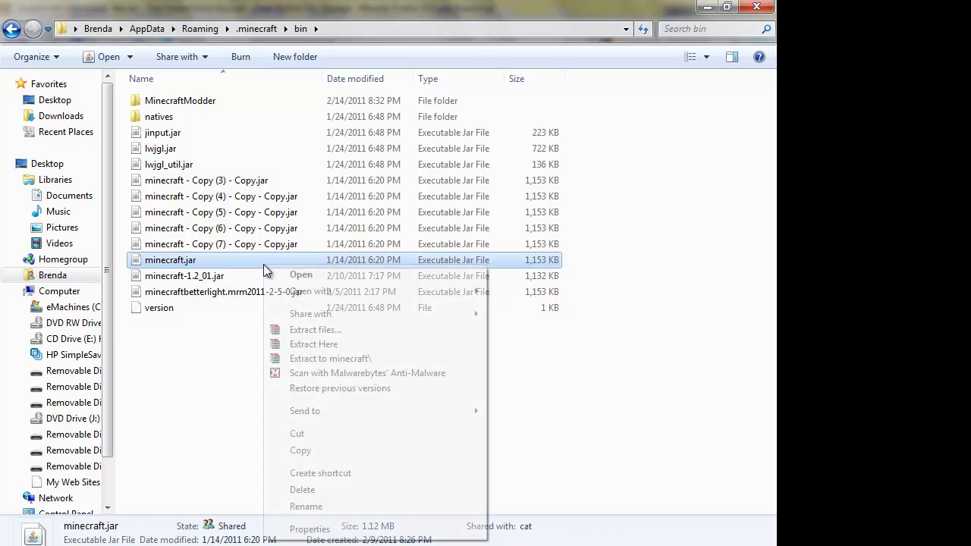
pyautogui.moveTo(320, 292)
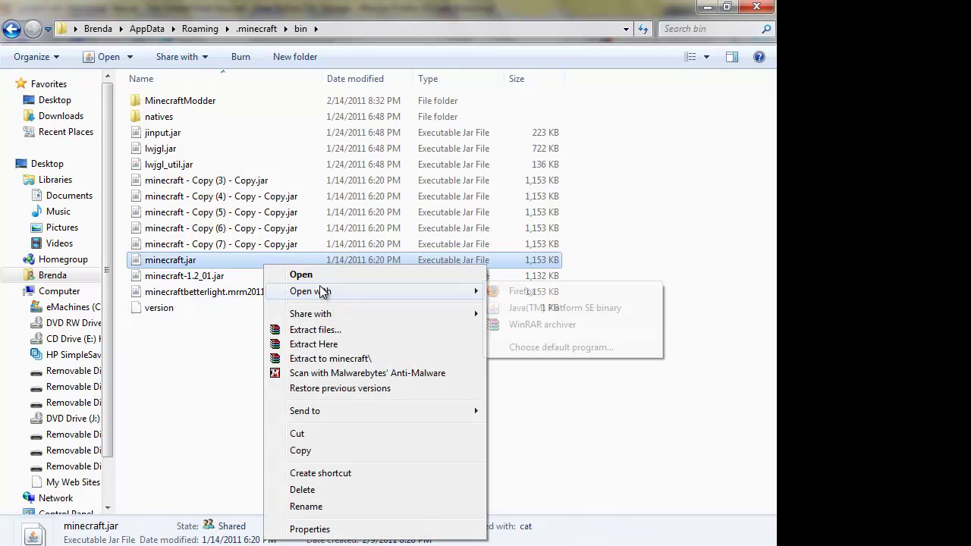
pyautogui.click(541, 324)
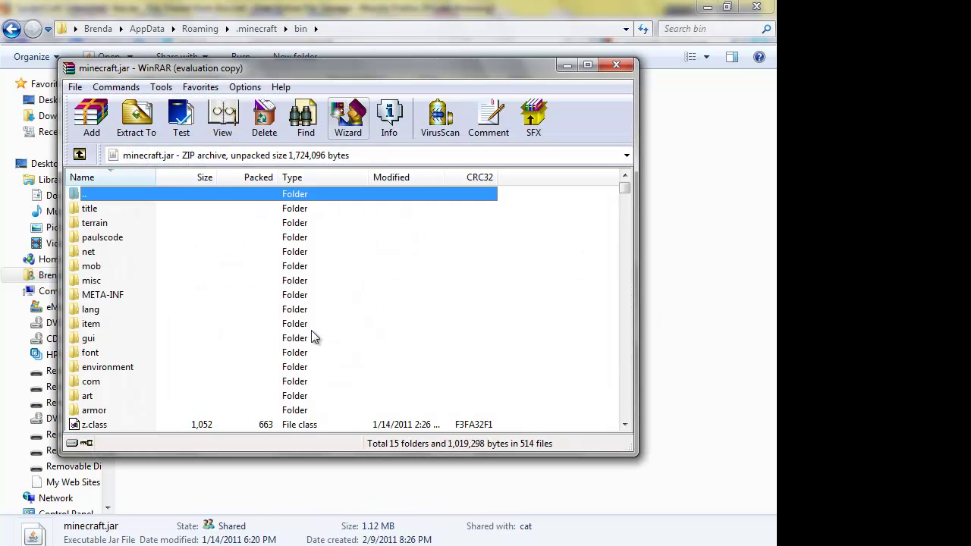
pyautogui.click(419, 263)
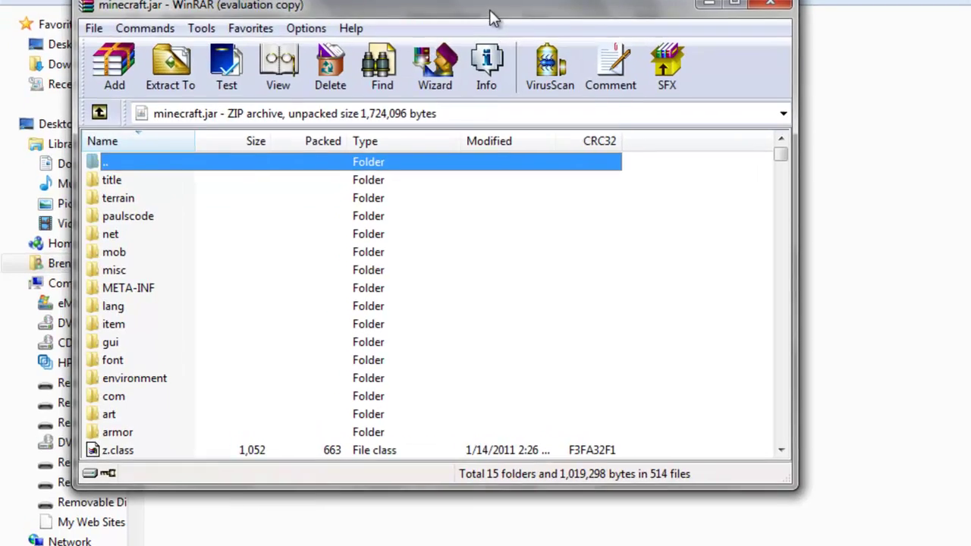
pyautogui.moveTo(458, 43); pyautogui.dragTo(7, 62)
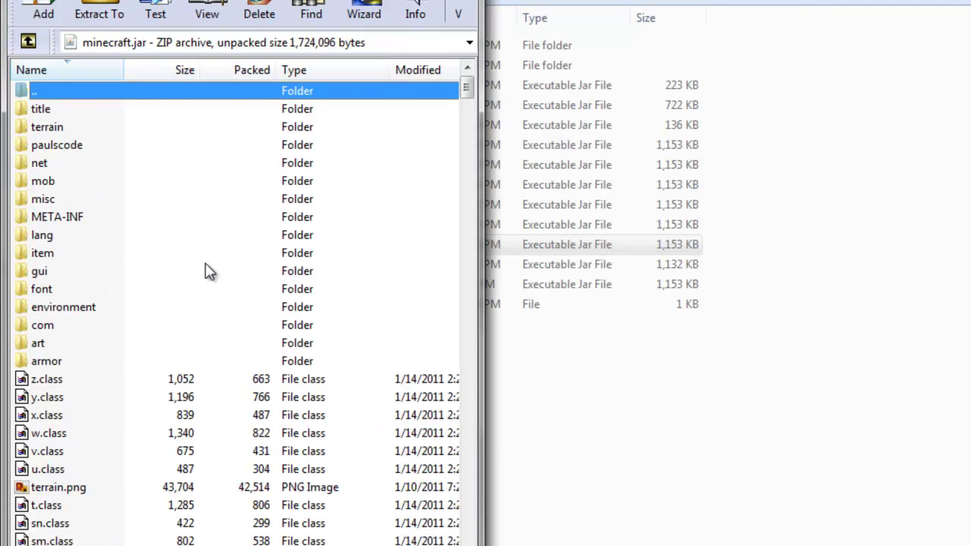
# Step: Look inside the META-INF folder of minecraft.jar, return to the archive's root, and delete META-INF
pyautogui.click(52, 203)
pyautogui.click(54, 216)
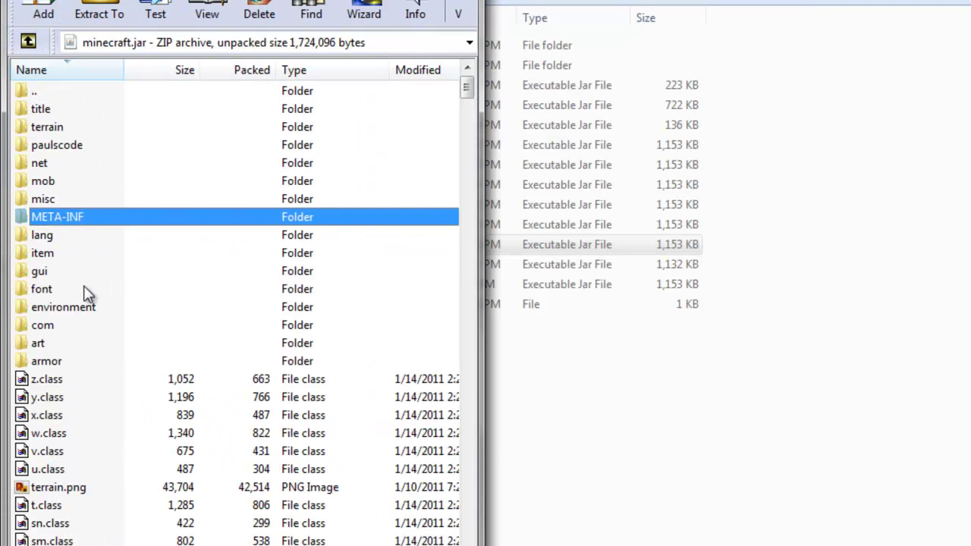
pyautogui.doubleClick(96, 217)
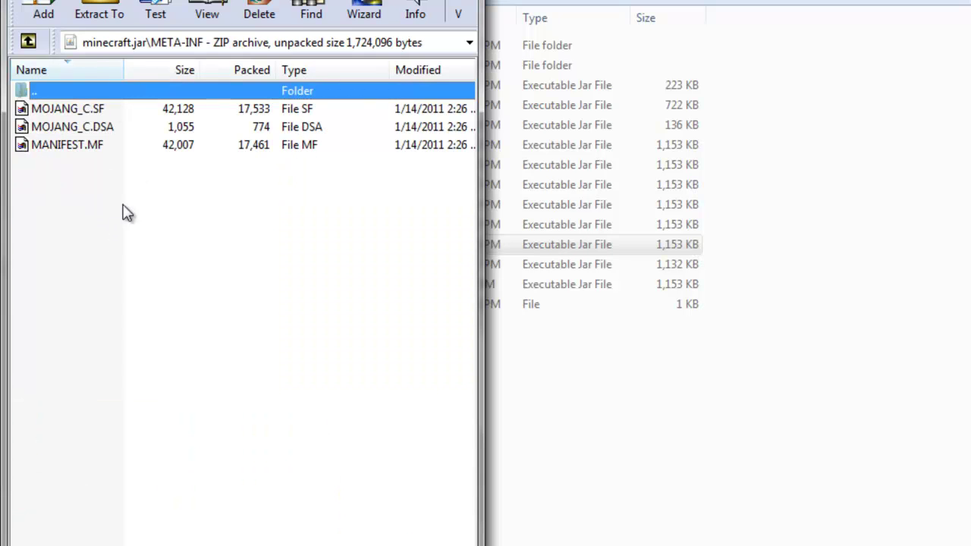
pyautogui.doubleClick(72, 91)
pyautogui.press('Delete')
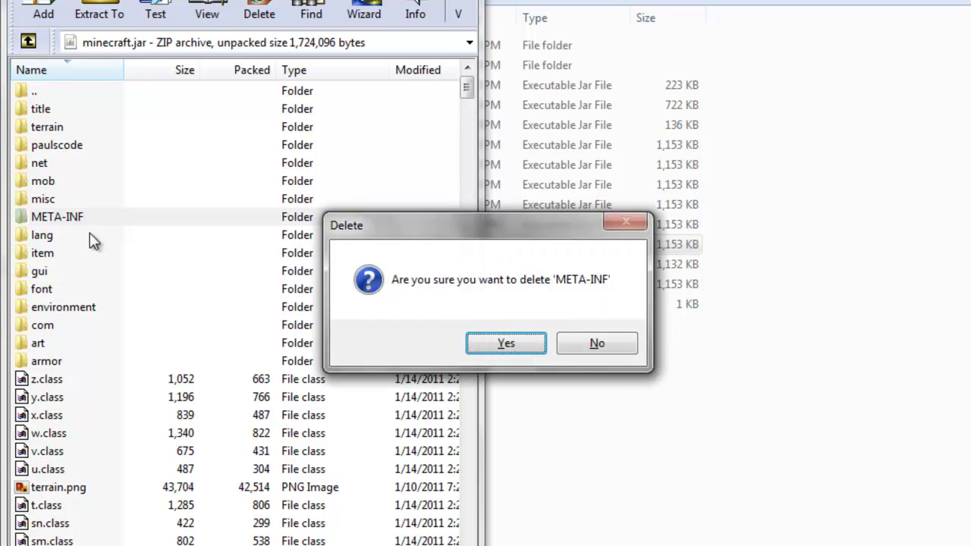
pyautogui.press('Return')
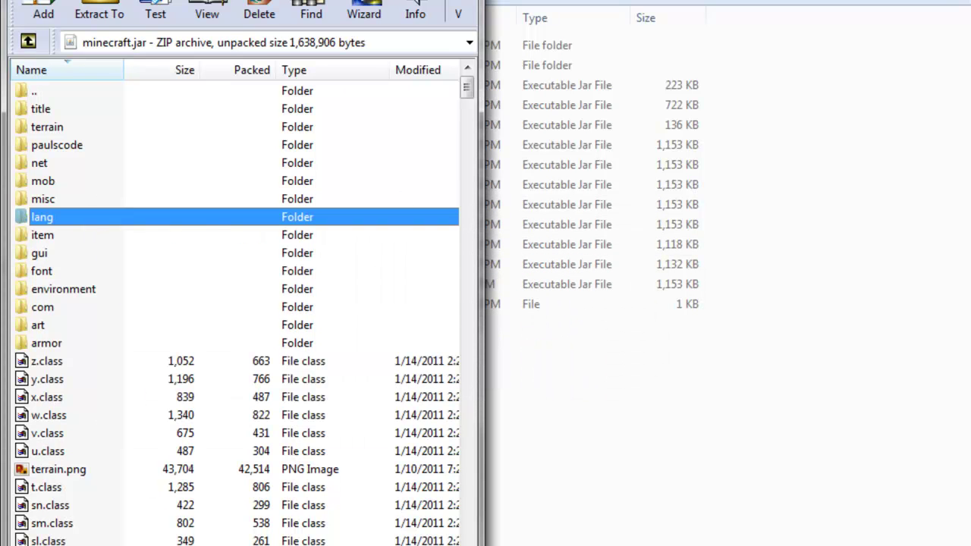
# Step: Add nl.class and bz.class from SpiderCraft Unleashed -Kai.rar to minecraft.jar with the Add and replace files update mode
pyautogui.click(260, 516)
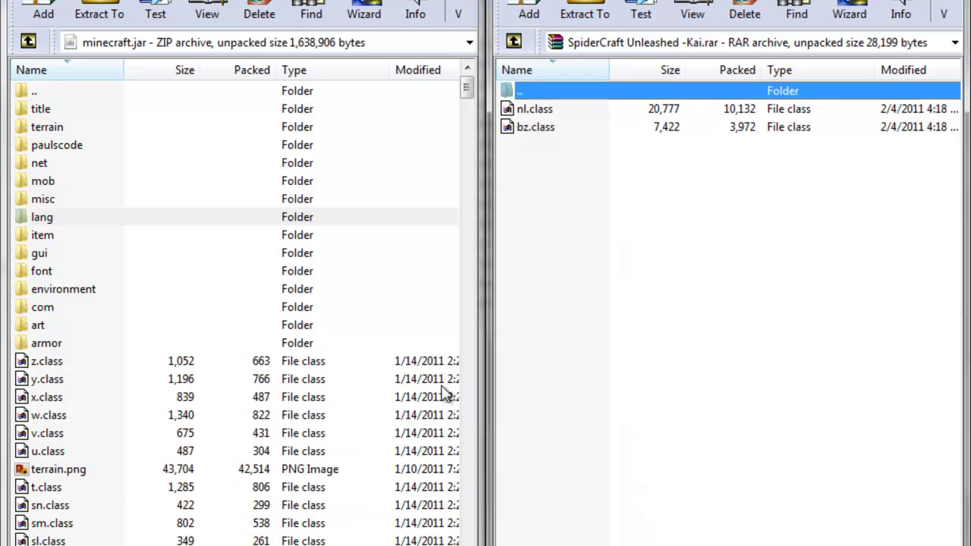
pyautogui.moveTo(588, 163); pyautogui.dragTo(410, 199)
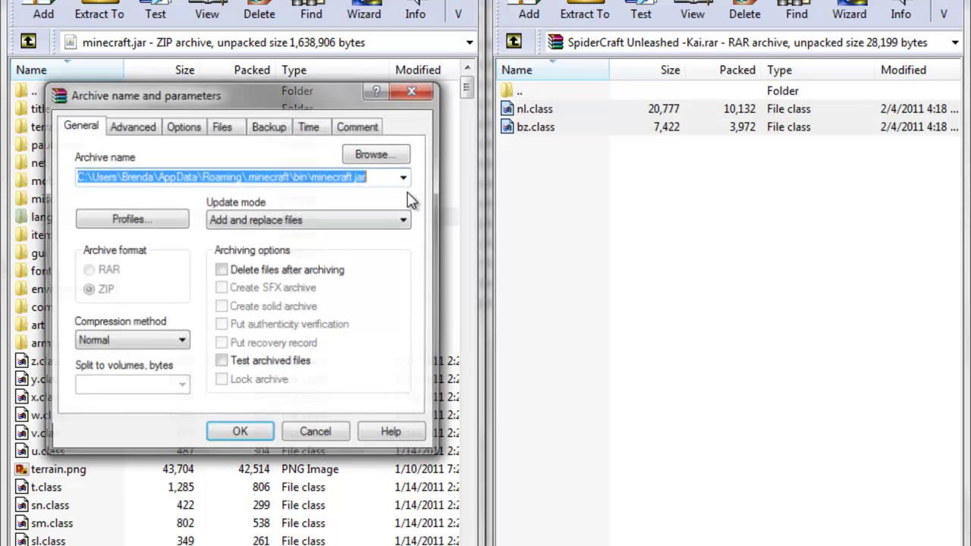
pyautogui.click(265, 432)
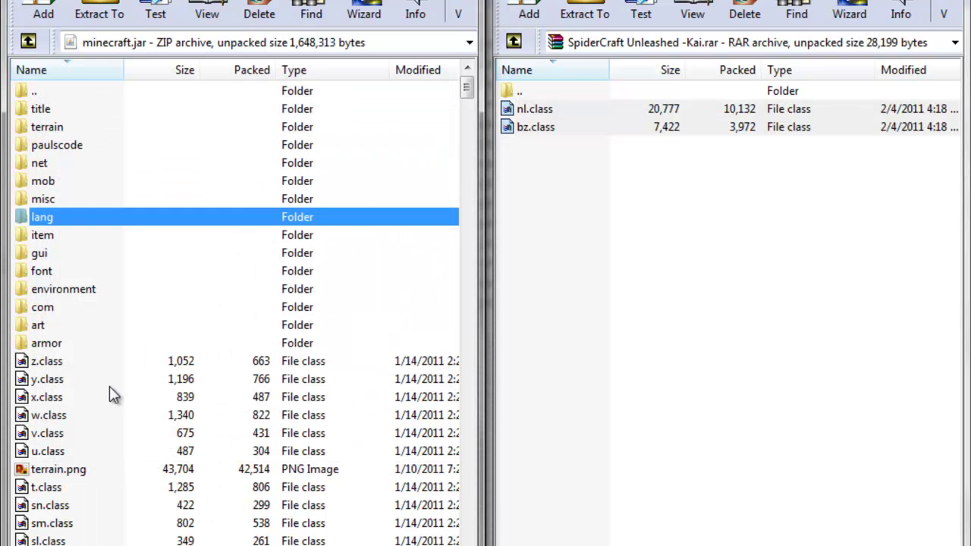
pyautogui.scroll(-20, 303, 379)
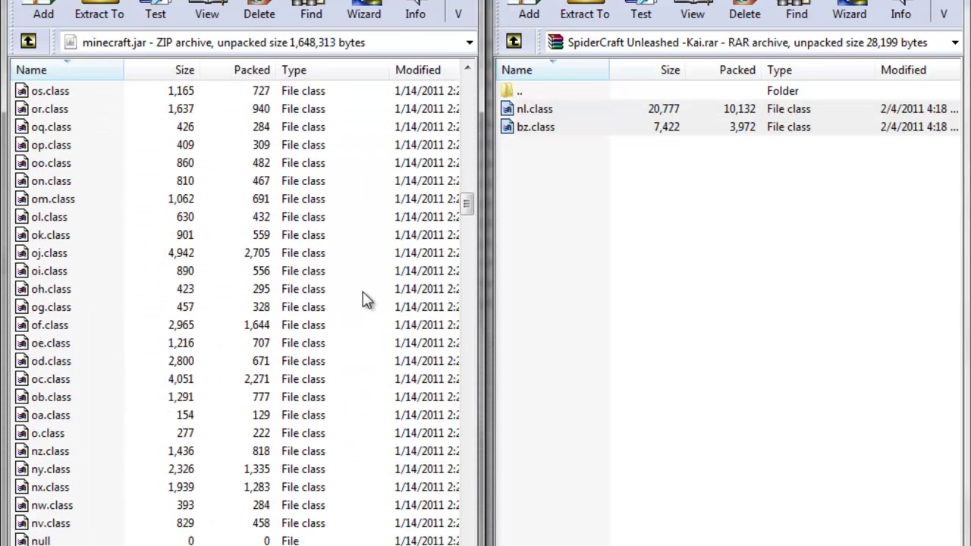
pyautogui.scroll(-1, 363, 300)
# Step: Close the minecraft.jar and SpiderCraft archive windows and return from the bin folder to its parent folder
pyautogui.press('Escape')
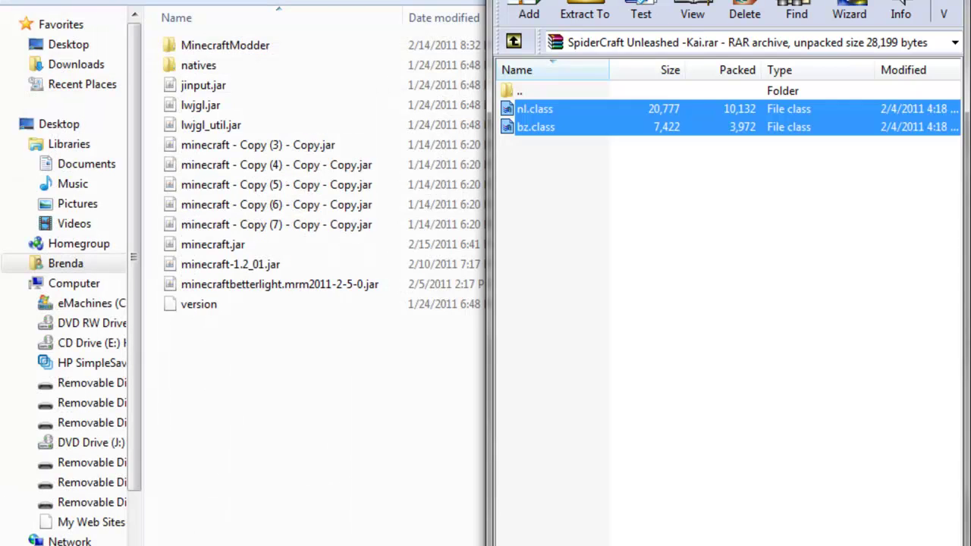
pyautogui.press('Escape')
pyautogui.press('BackSpace')
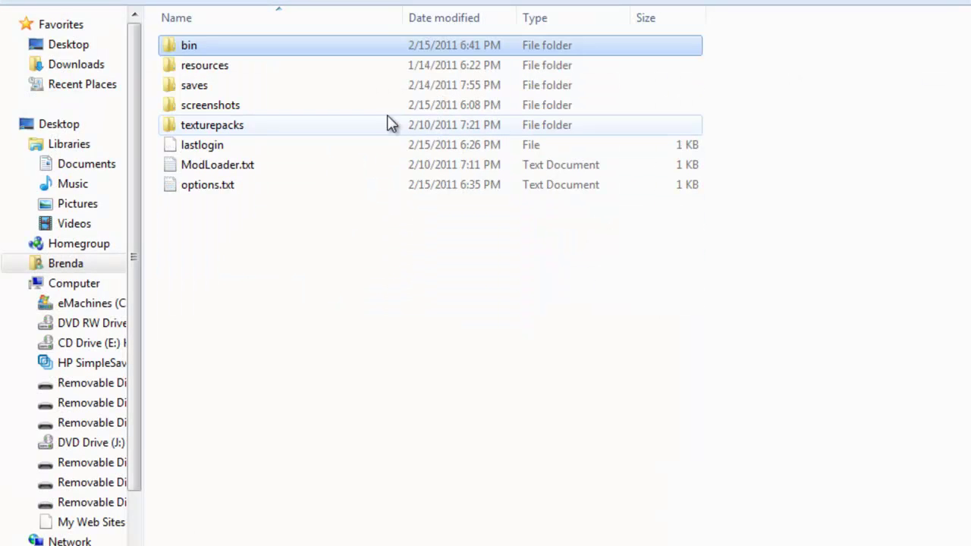
# Step: Switch to the Pictures library and launch Minecraft_Mod_Manager.jar
pyautogui.hotkey('alt', 'Tab')
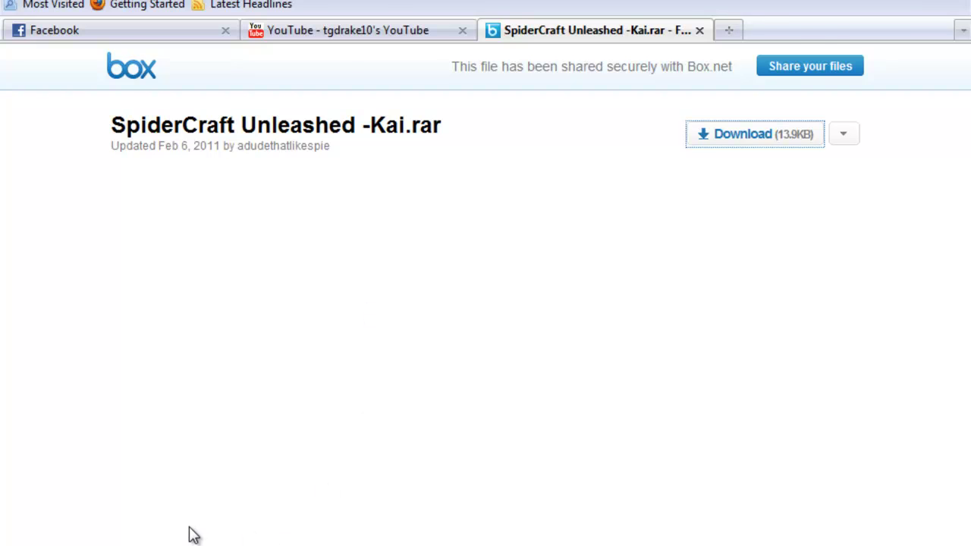
pyautogui.click(343, 535)
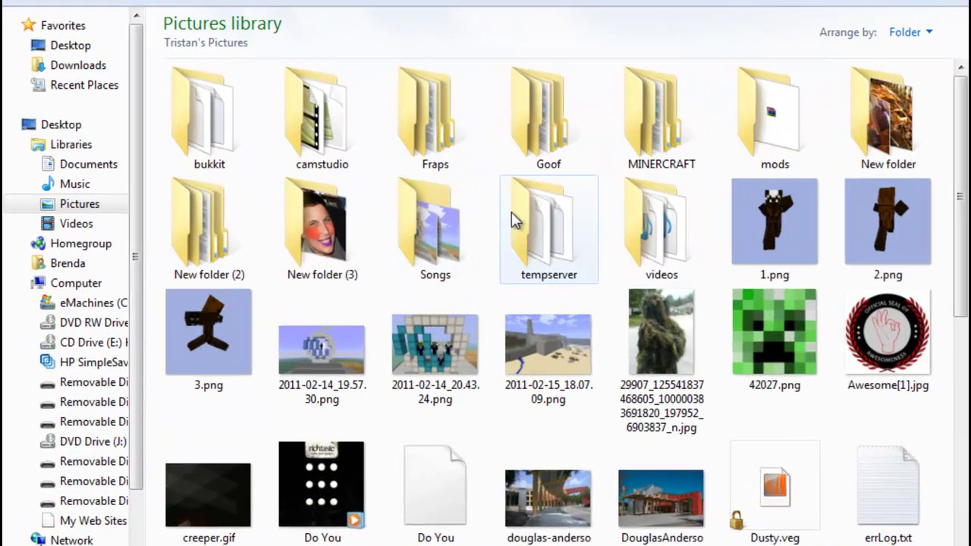
pyautogui.scroll(-5, 506, 219)
pyautogui.click(451, 383)
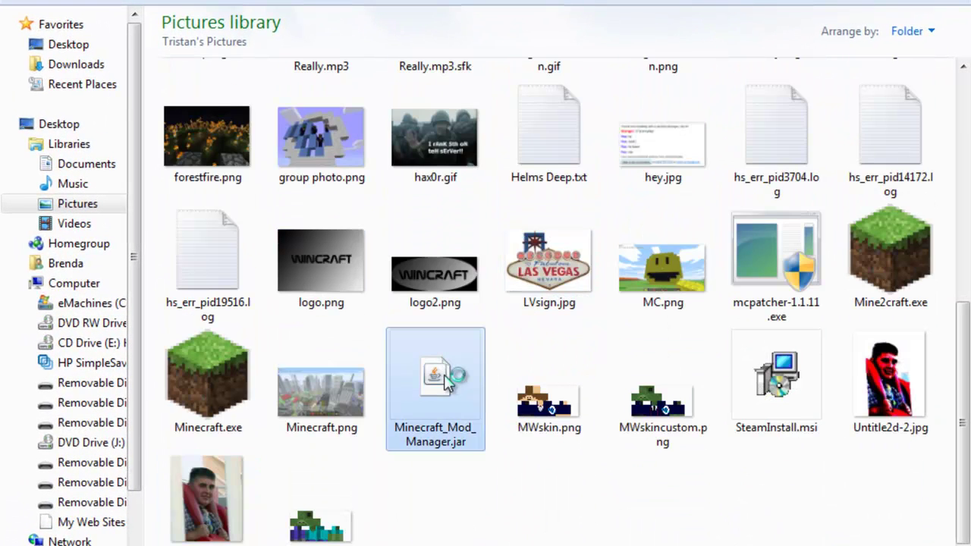
pyautogui.doubleClick(448, 383)
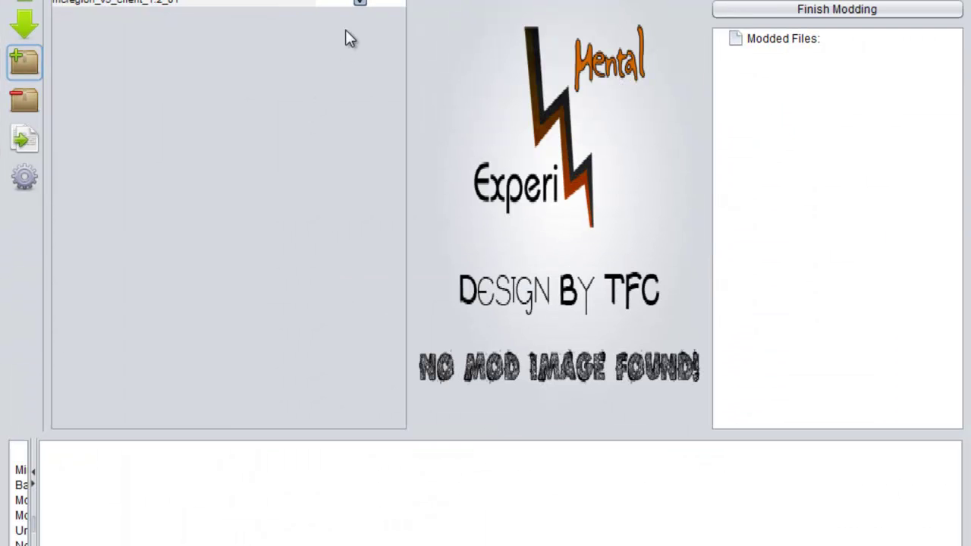
# Step: Disable the listed mcregion_v5_client_1.2_01 mod and add mcregion_v5_client_1.2_01.zip from the mods folder
pyautogui.click(358, 4)
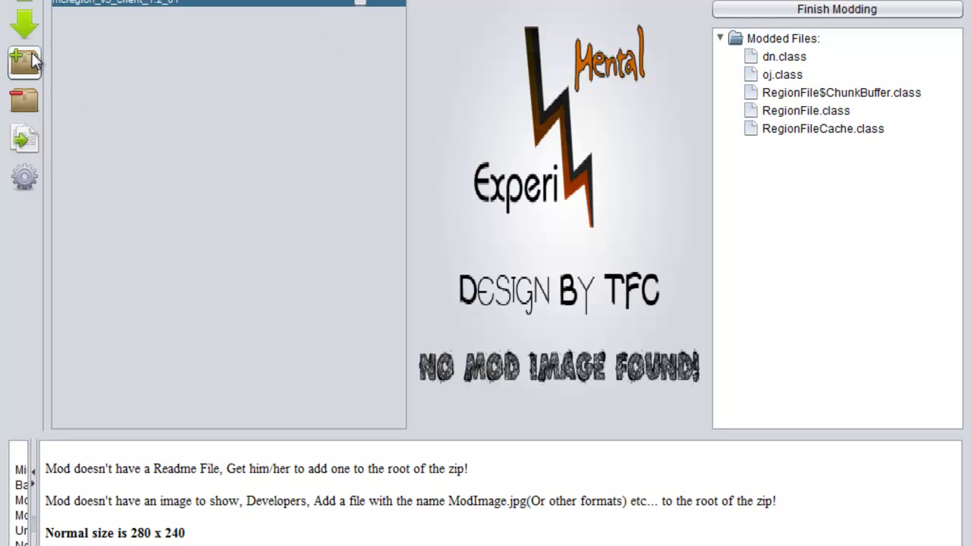
pyautogui.click(25, 61)
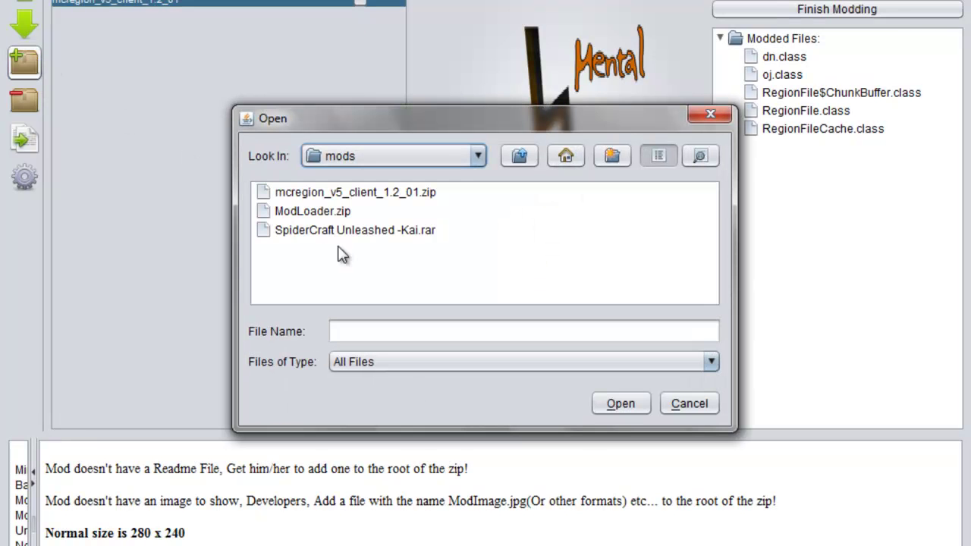
pyautogui.click(336, 194)
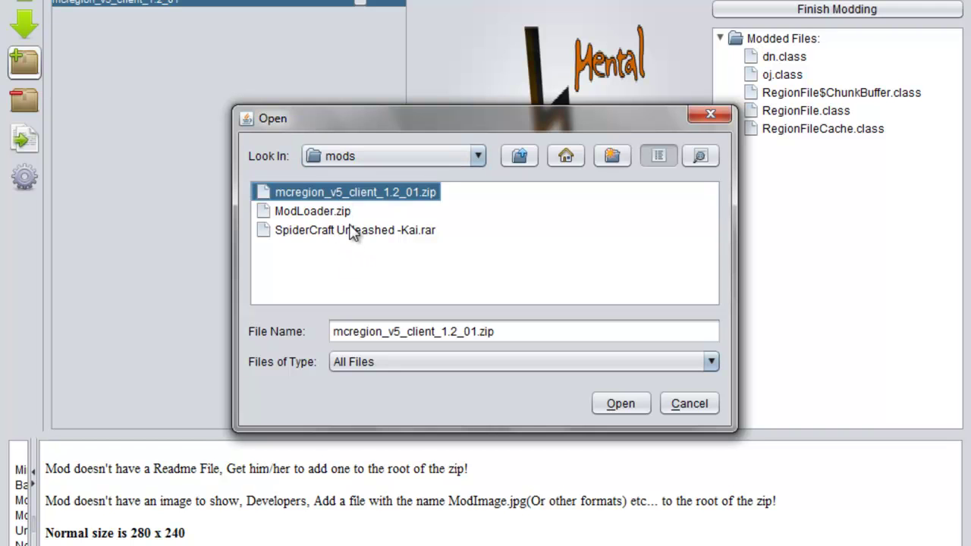
pyautogui.click(630, 409)
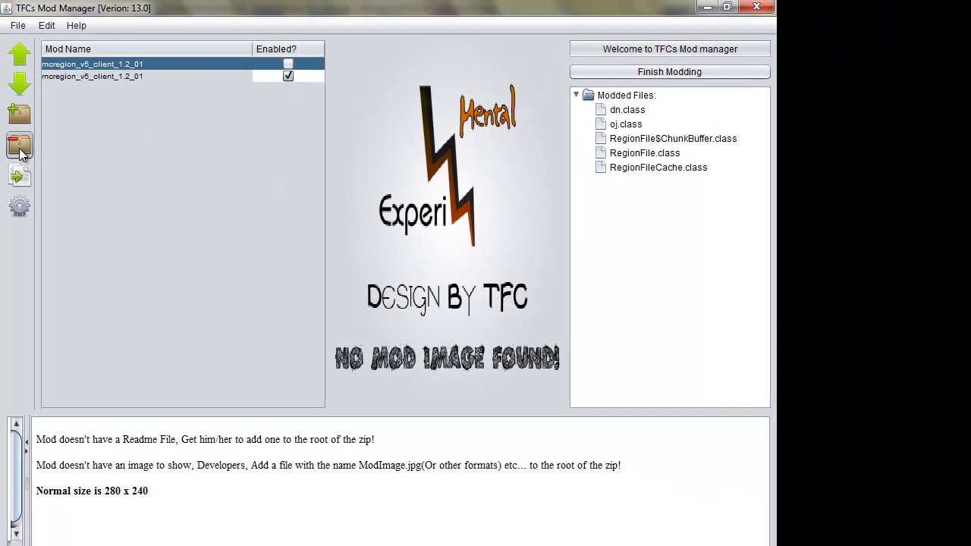
# Step: Remove the disabled mcregion_v5_client_1.2_01 entry from the mod list and select the remaining enabled one
pyautogui.click(22, 119)
pyautogui.click(474, 314)
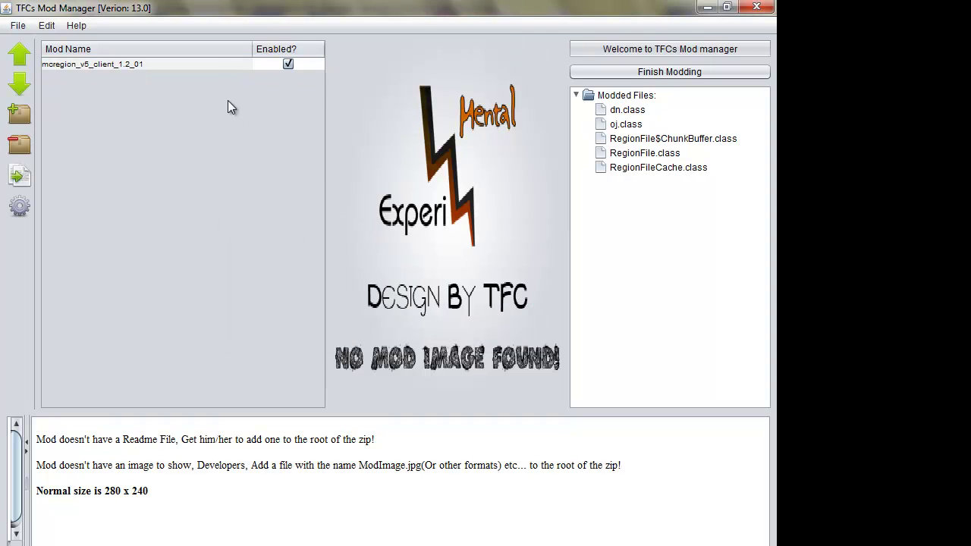
pyautogui.click(229, 63)
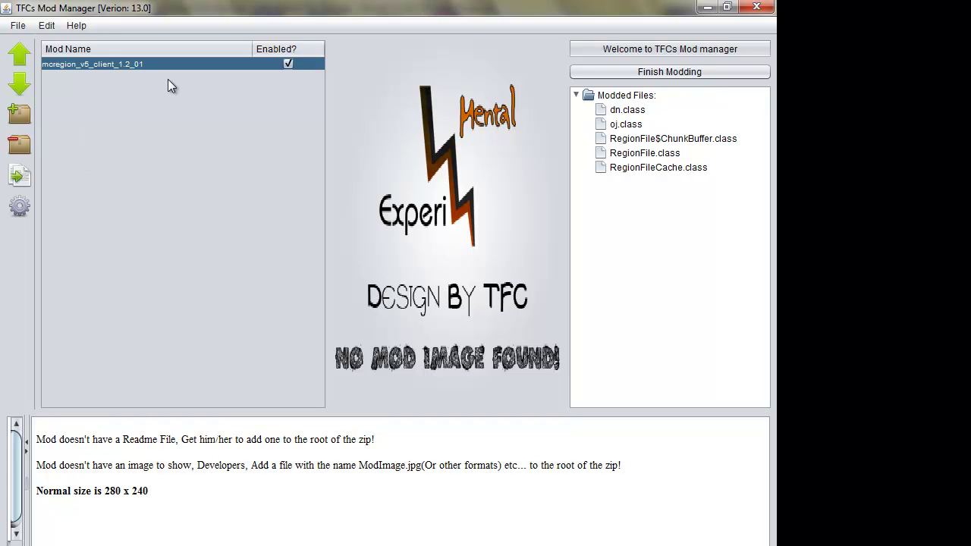
# Step: Finish modding with mcregion_v5_client_1.2_01 enabled and close the mod manager
pyautogui.click(652, 76)
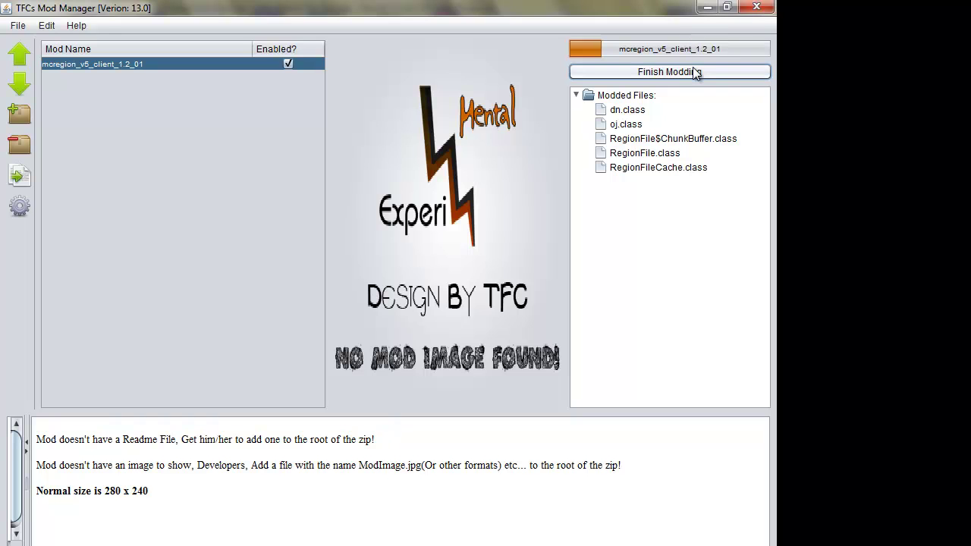
pyautogui.click(631, 73)
pyautogui.click(630, 73)
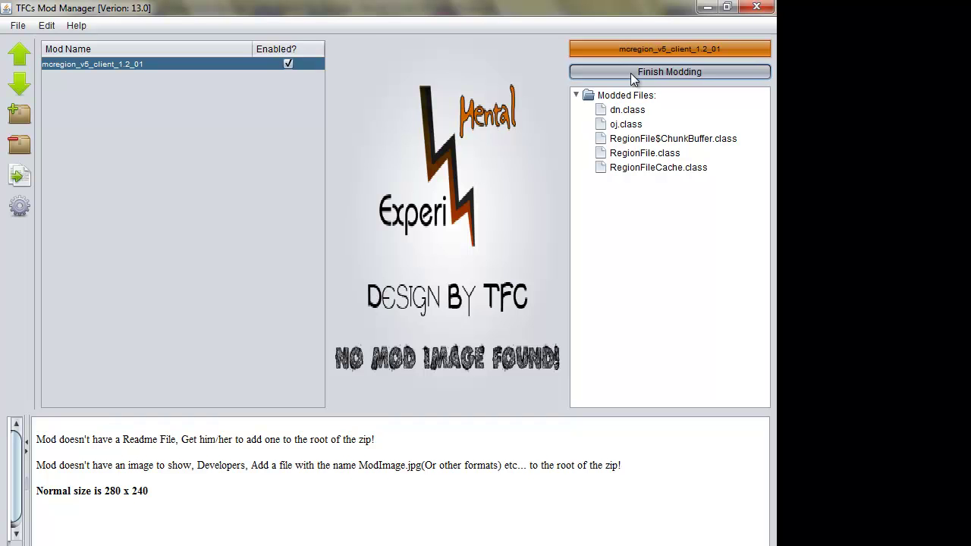
pyautogui.click(764, 6)
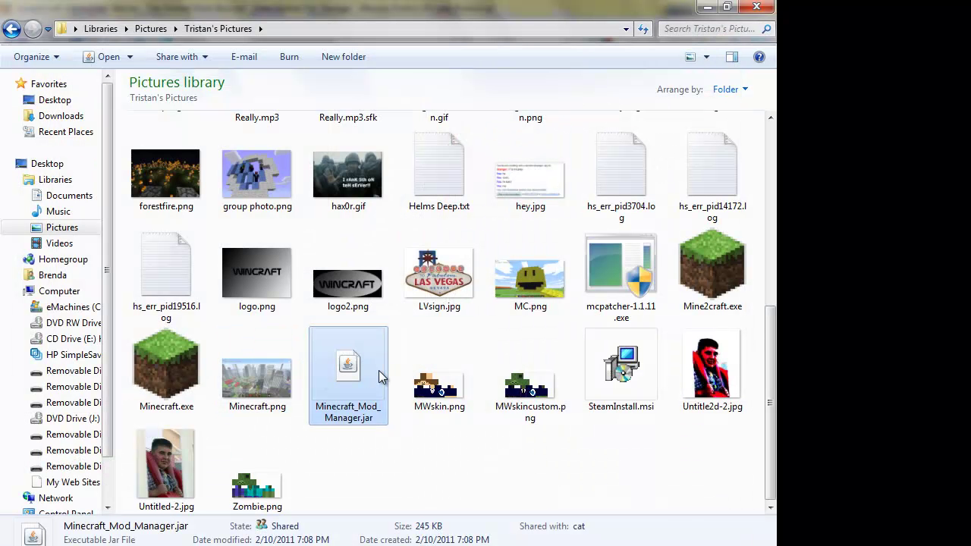
# Step: In a relaunched Minecraft_Mod_Manager.jar, add mcregion_v5_client_1.2_01.zip from the mods folder and finish modding
pyautogui.doubleClick(378, 370)
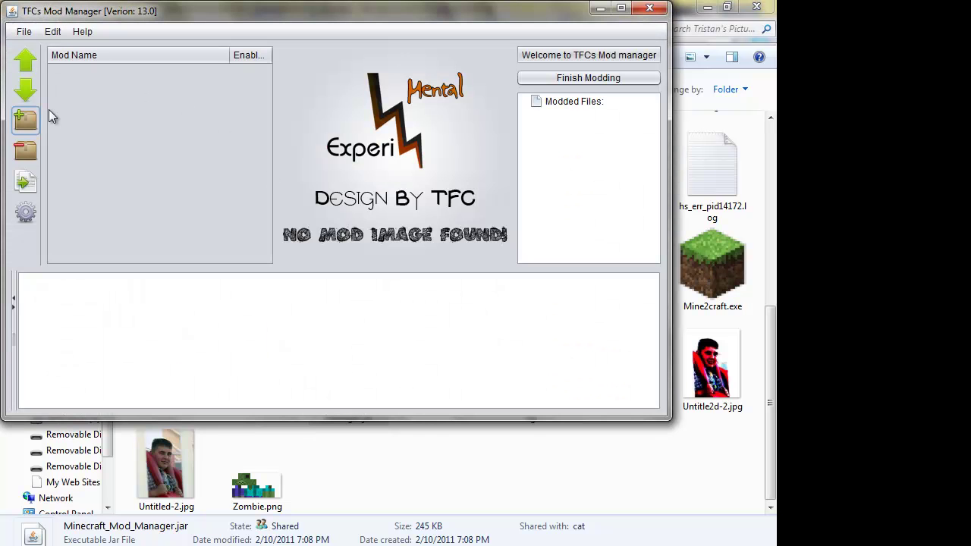
pyautogui.click(37, 121)
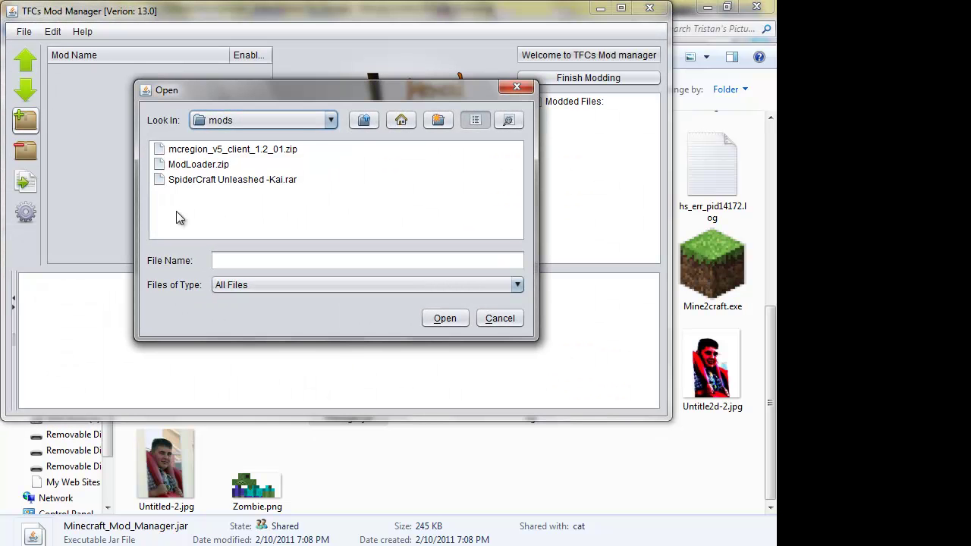
pyautogui.click(215, 150)
pyautogui.click(445, 319)
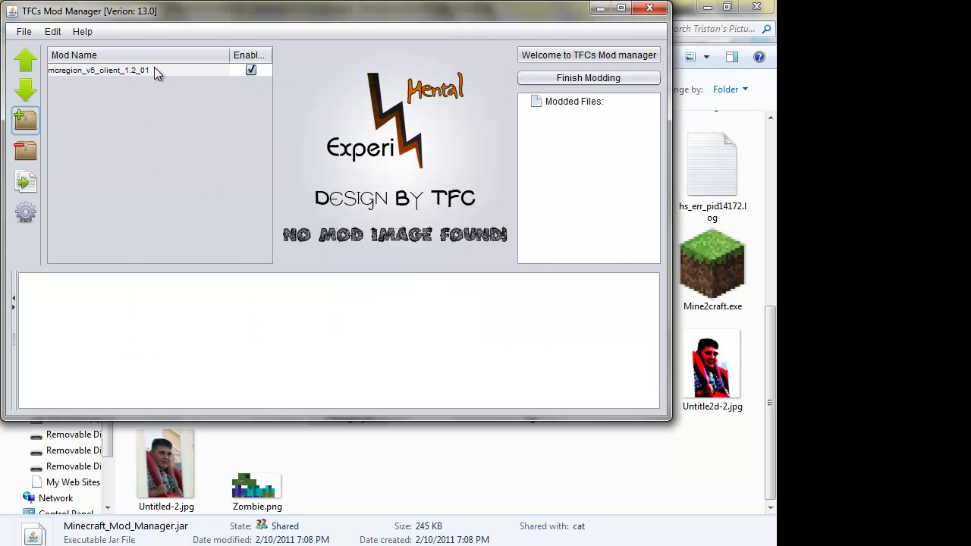
pyautogui.click(555, 78)
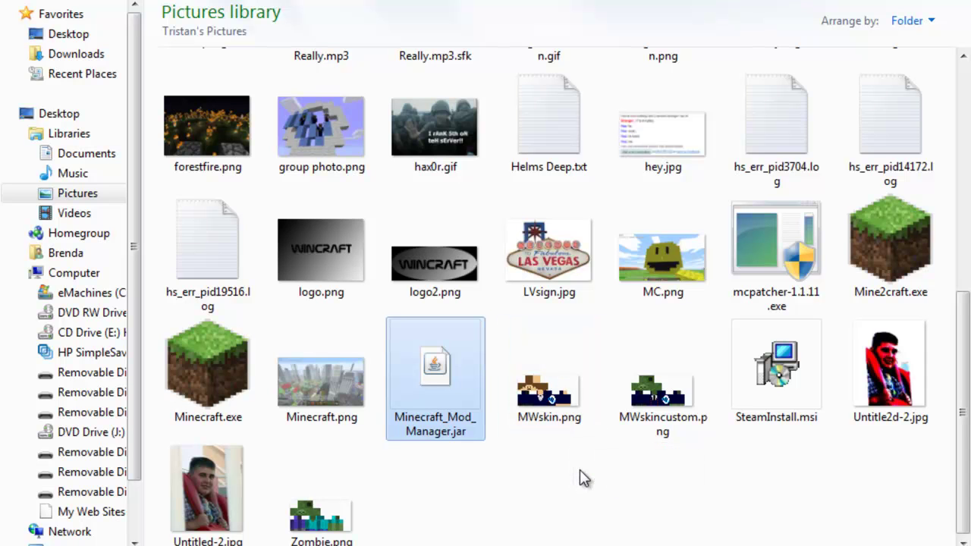
# Step: In the Computer window's folder options, enable showing hidden files, folders, and drives
pyautogui.press('super')
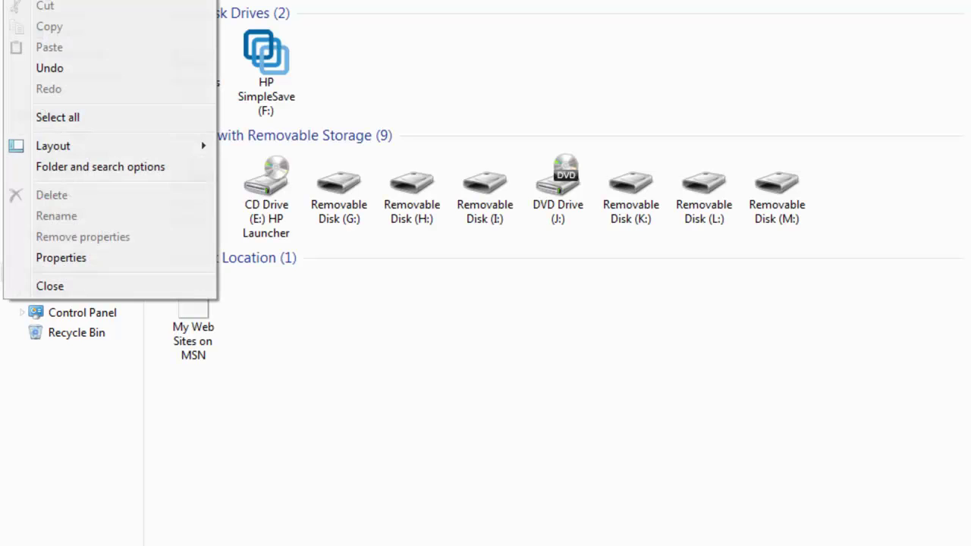
pyautogui.click(76, 167)
pyautogui.click(94, 26)
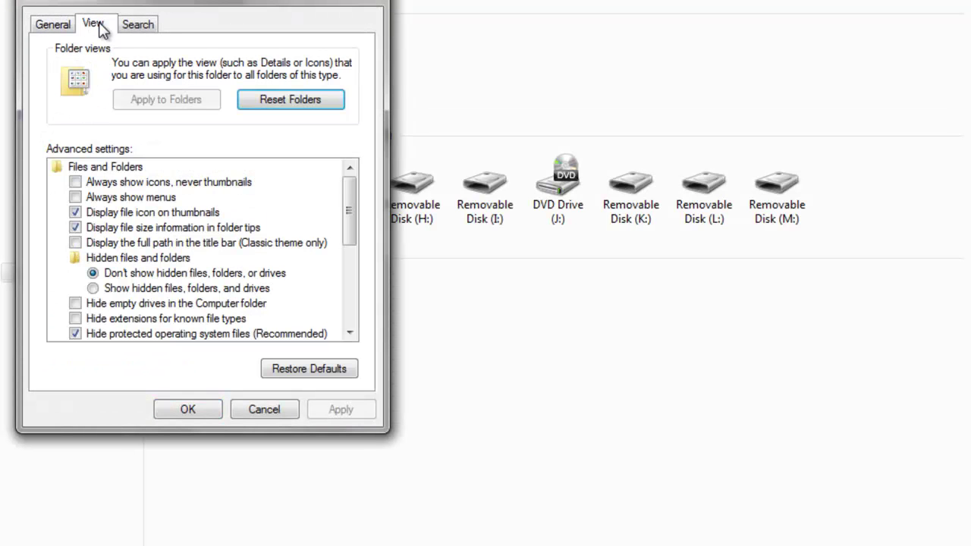
pyautogui.click(93, 290)
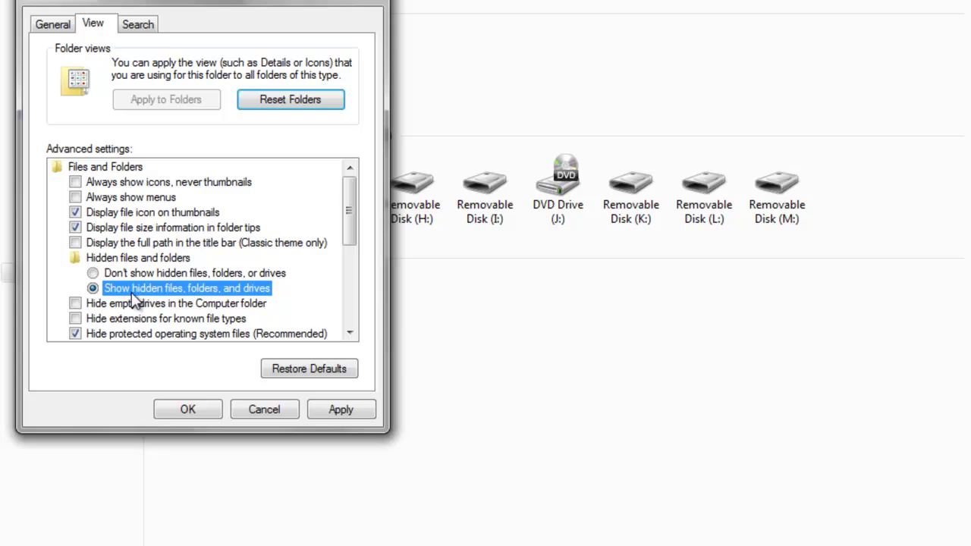
pyautogui.click(182, 411)
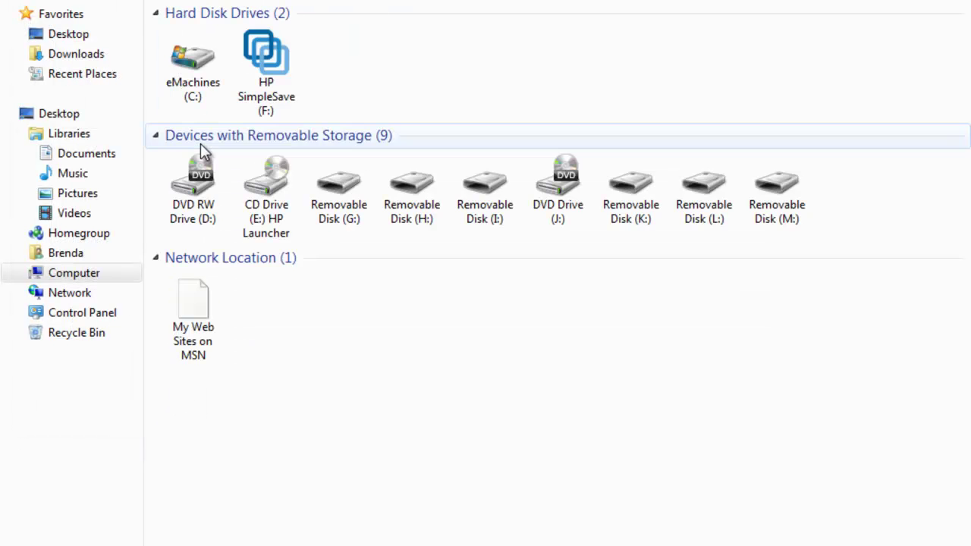
# Step: Look into Program Files (x86) on the eMachines (C:) drive, go back, and open the Users folder
pyautogui.doubleClick(205, 61)
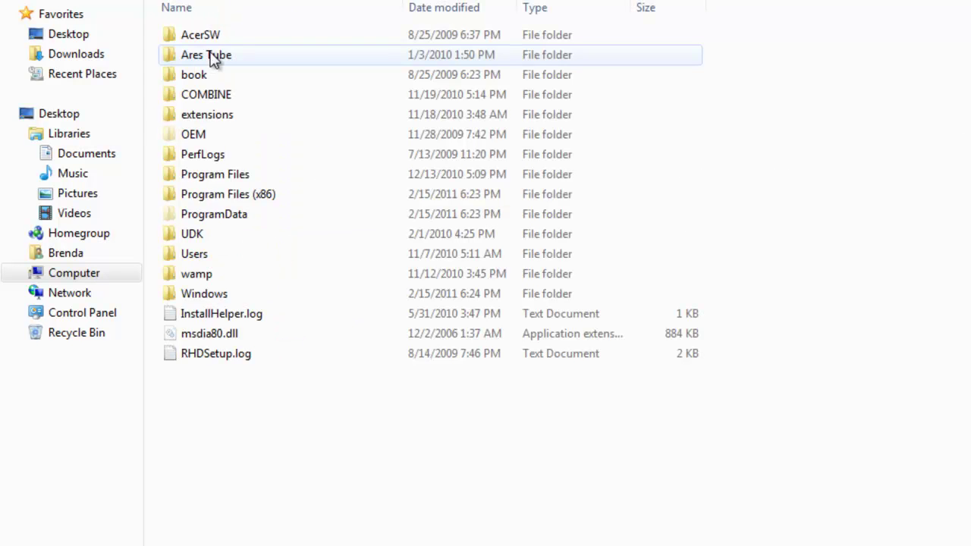
pyautogui.doubleClick(234, 194)
pyautogui.press('BackSpace')
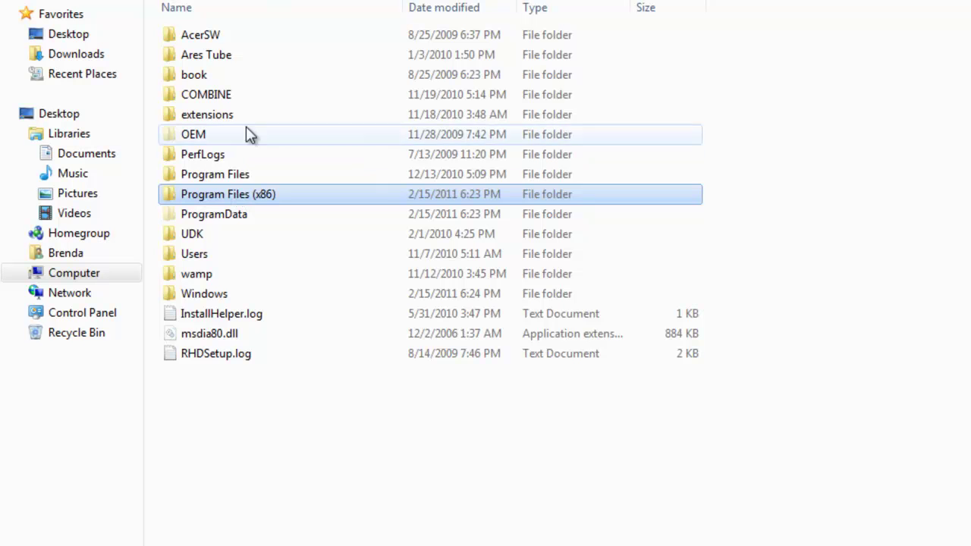
pyautogui.doubleClick(223, 255)
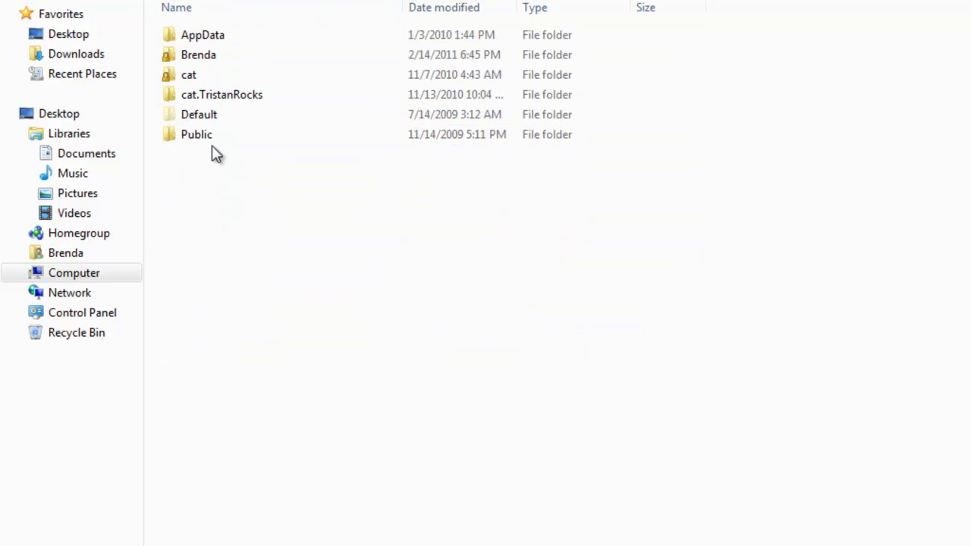
# Step: Open the account owner's profile folder and go through AppData and Roaming into the .minecraft folder
pyautogui.click(226, 35)
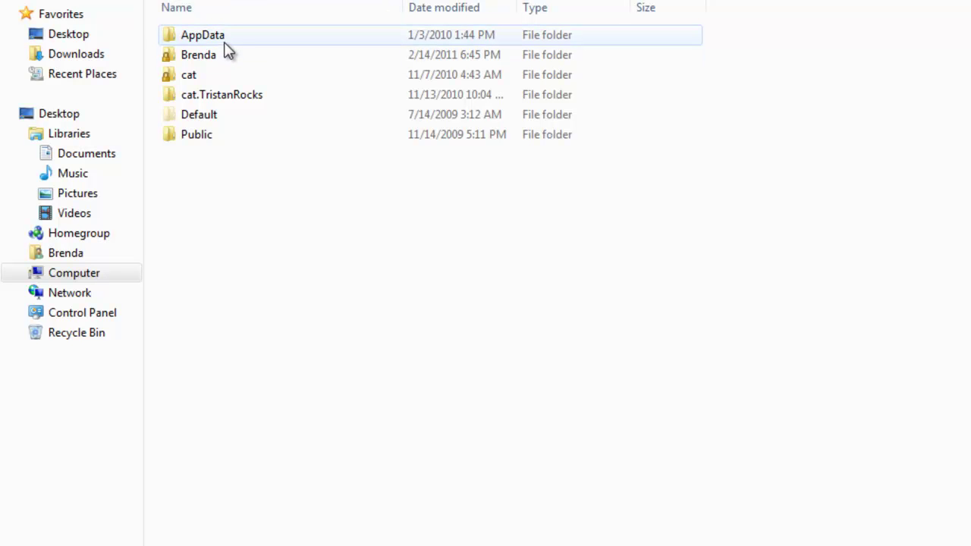
pyautogui.click(260, 62)
pyautogui.doubleClick(260, 62)
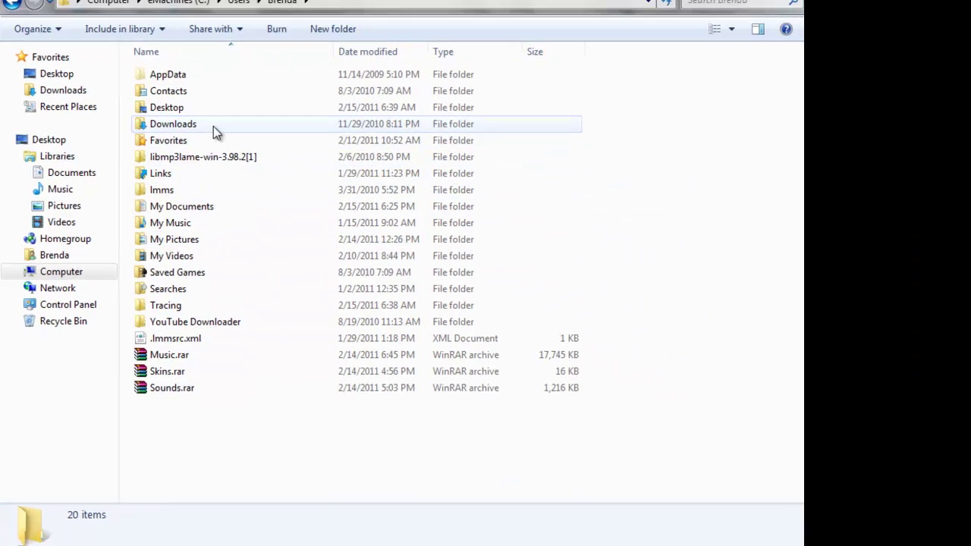
pyautogui.doubleClick(214, 78)
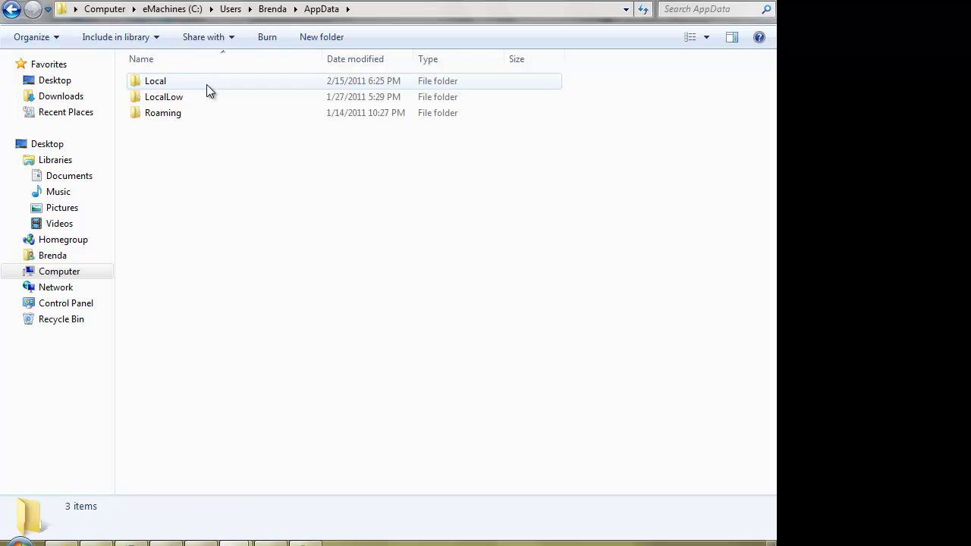
pyautogui.doubleClick(186, 116)
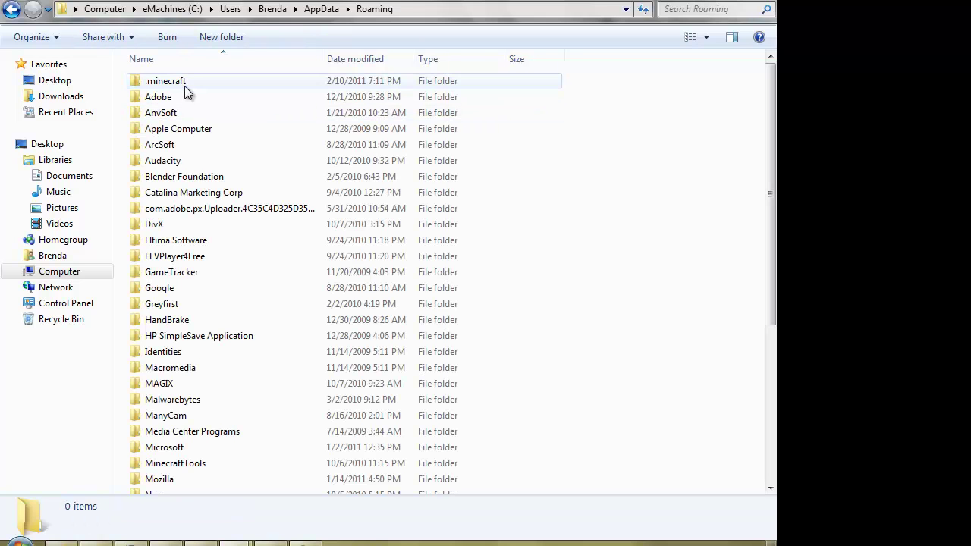
pyautogui.doubleClick(229, 84)
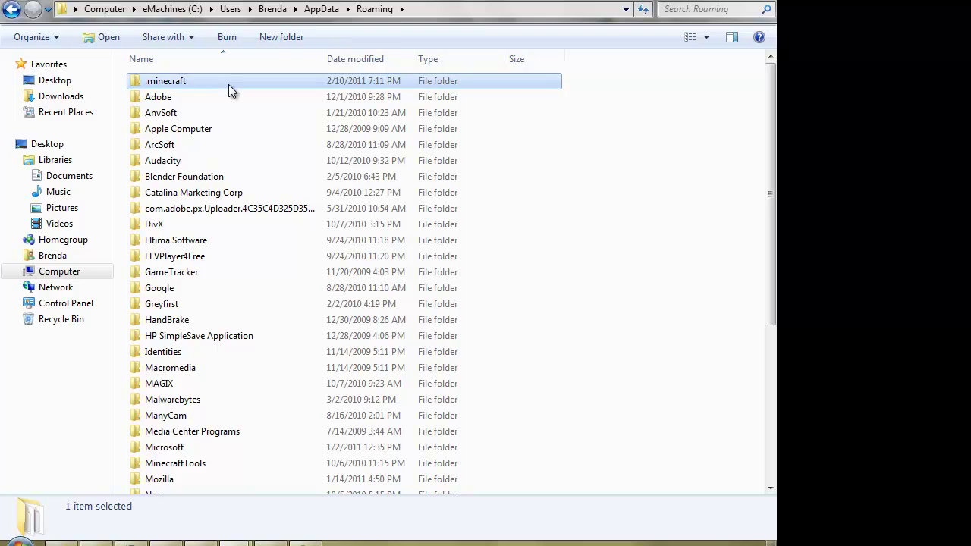